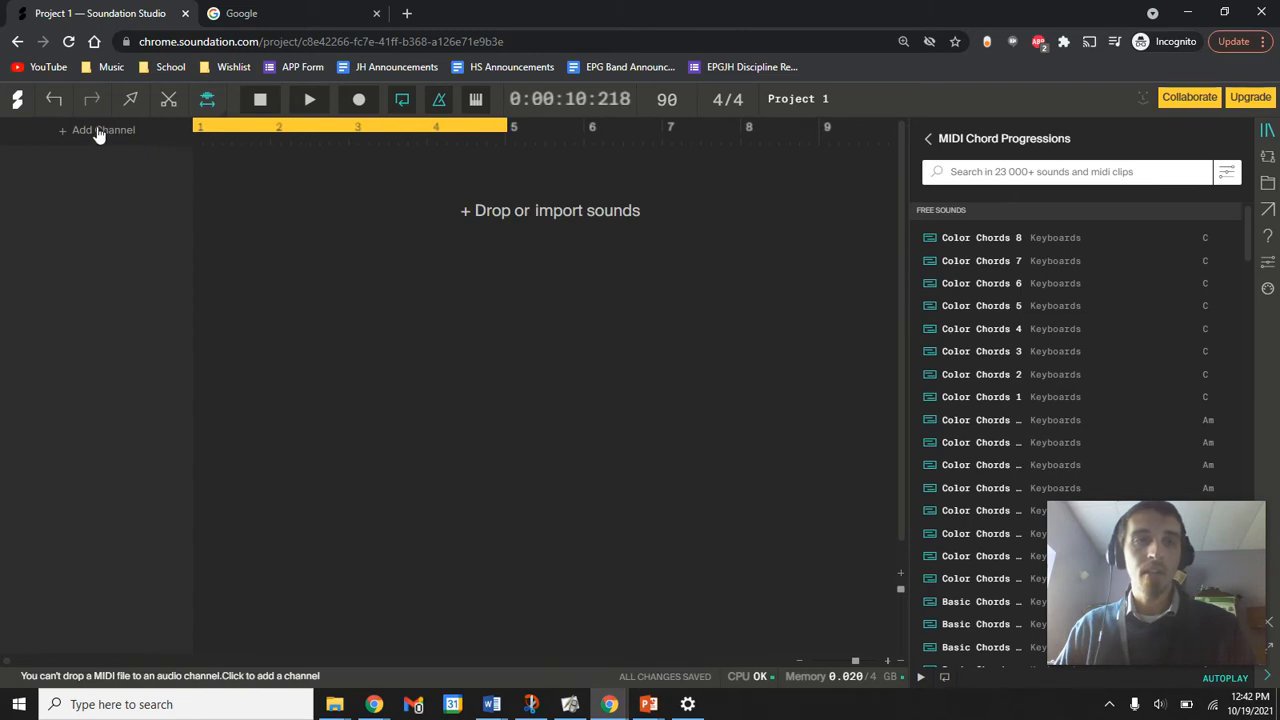
Step: Add an instrument channel to the project
click(95, 134)
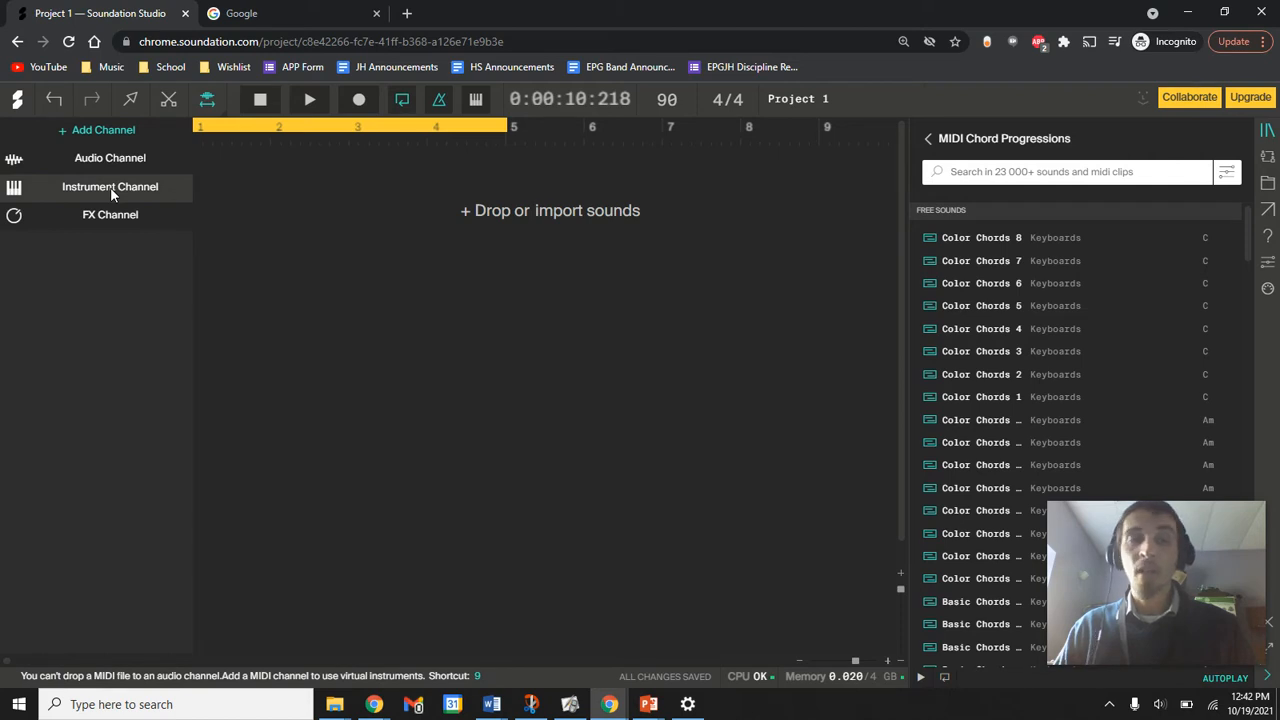
click(109, 188)
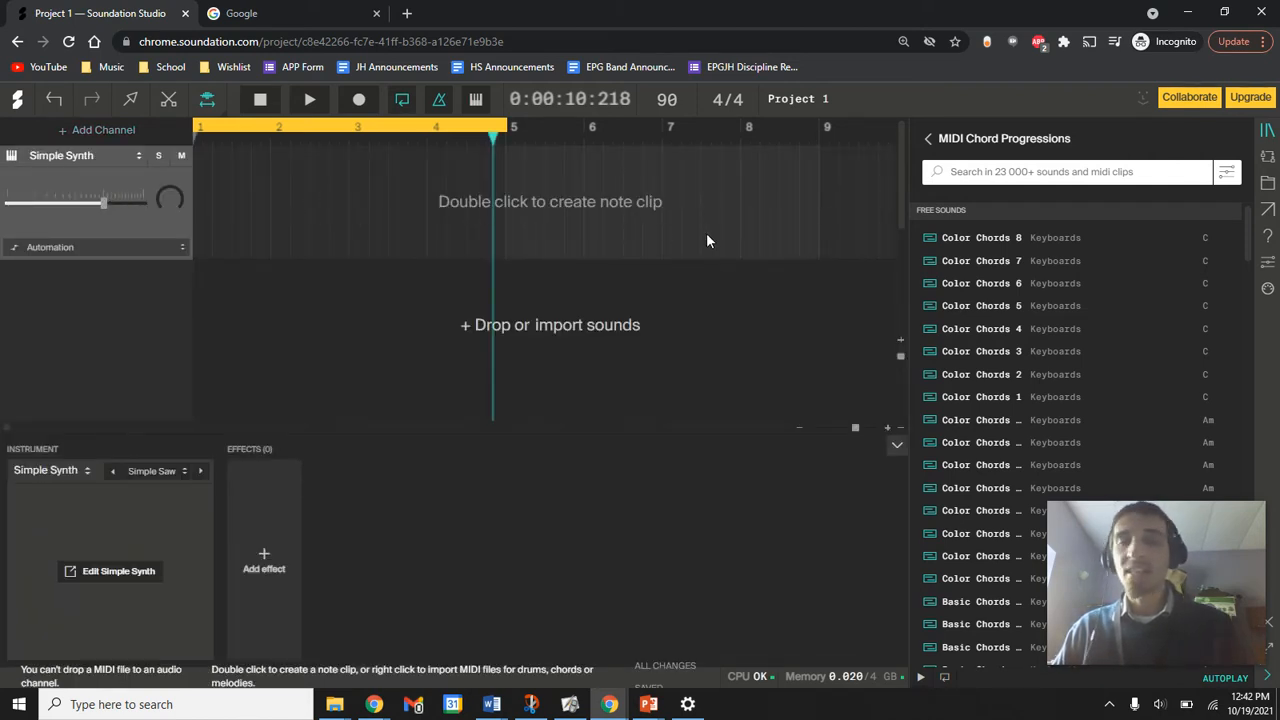
Step: Return to the main sound library, show its search filters and limit the results to MIDI
click(928, 140)
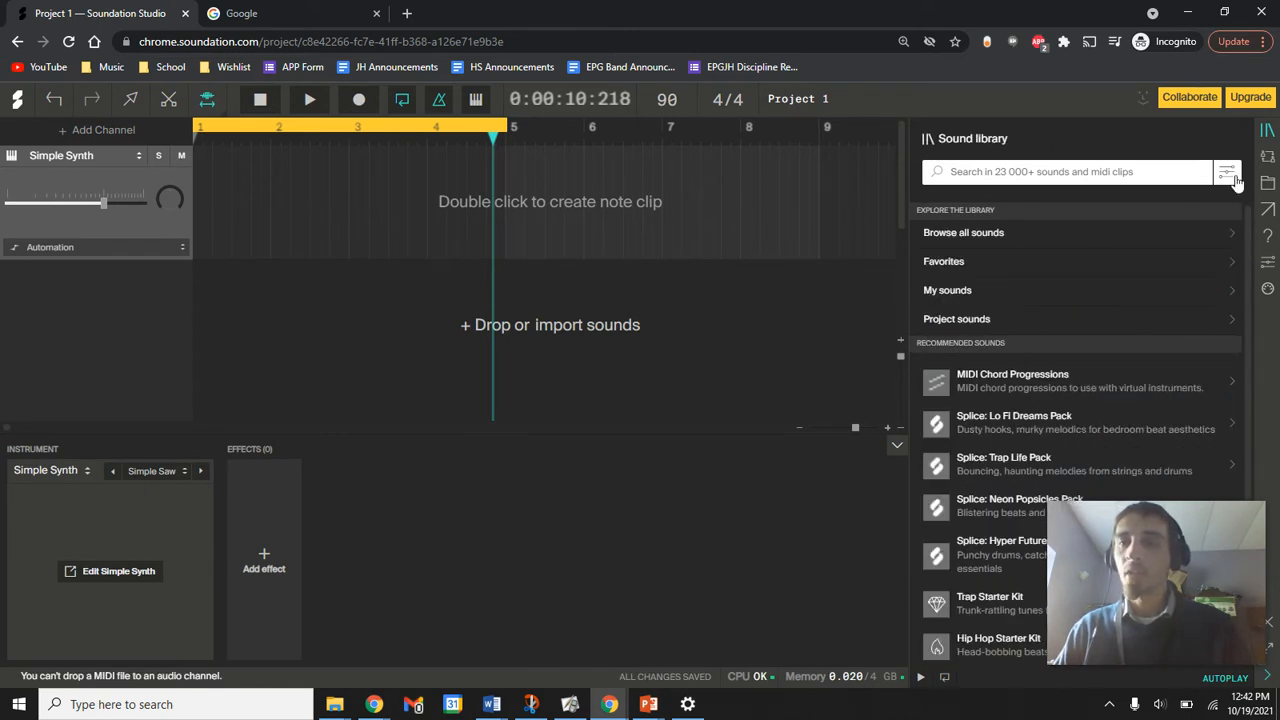
click(1236, 179)
click(995, 220)
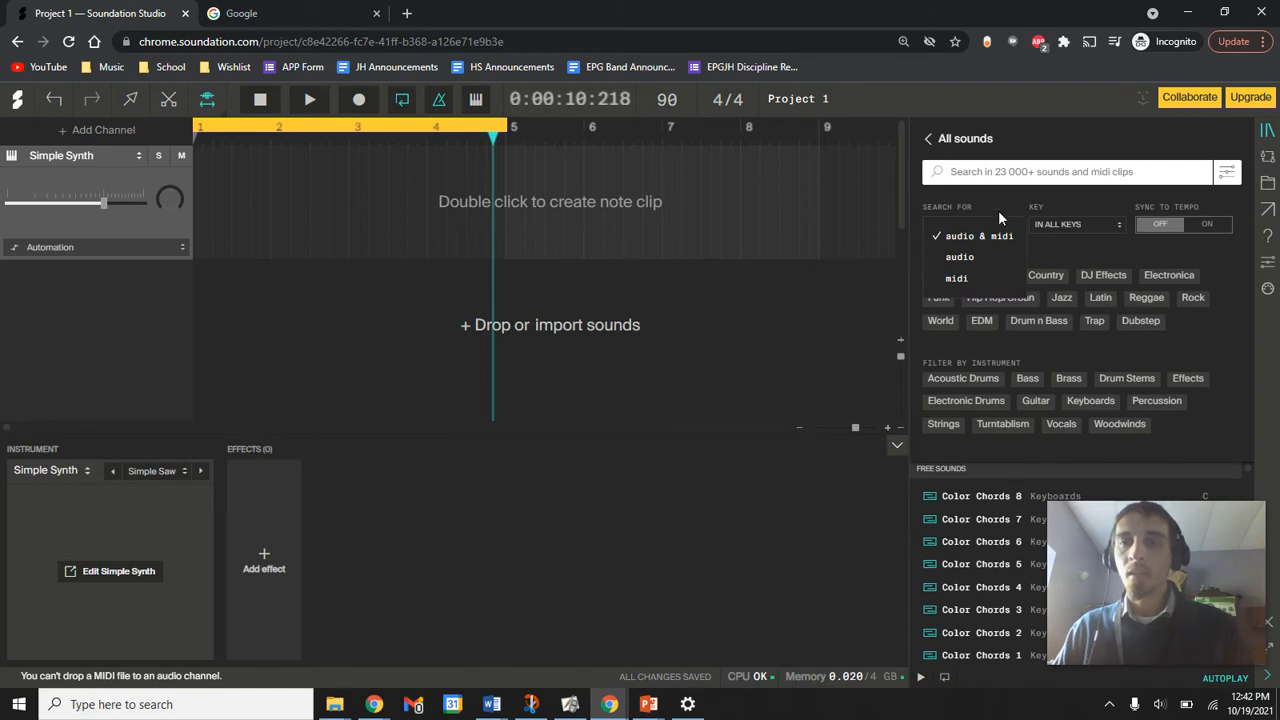
click(965, 279)
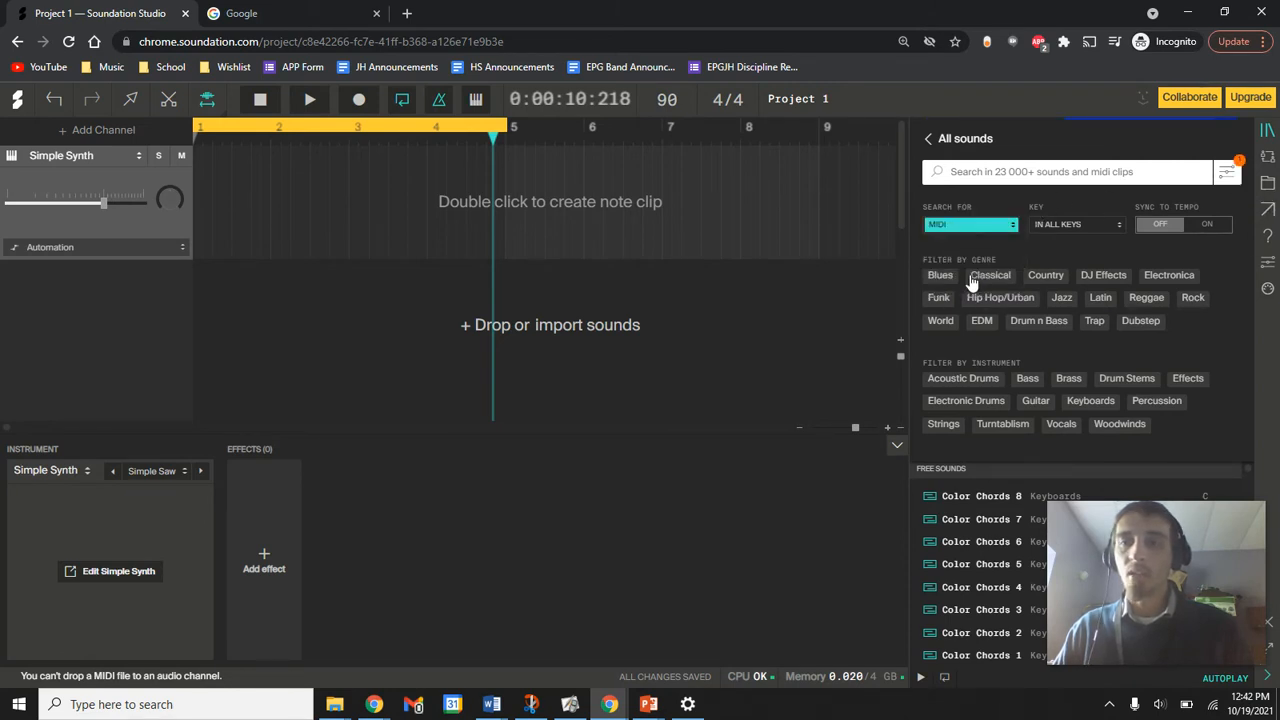
Step: Try filtering the MIDI sounds by the keys Dm, C and Em
click(1076, 230)
click(1062, 307)
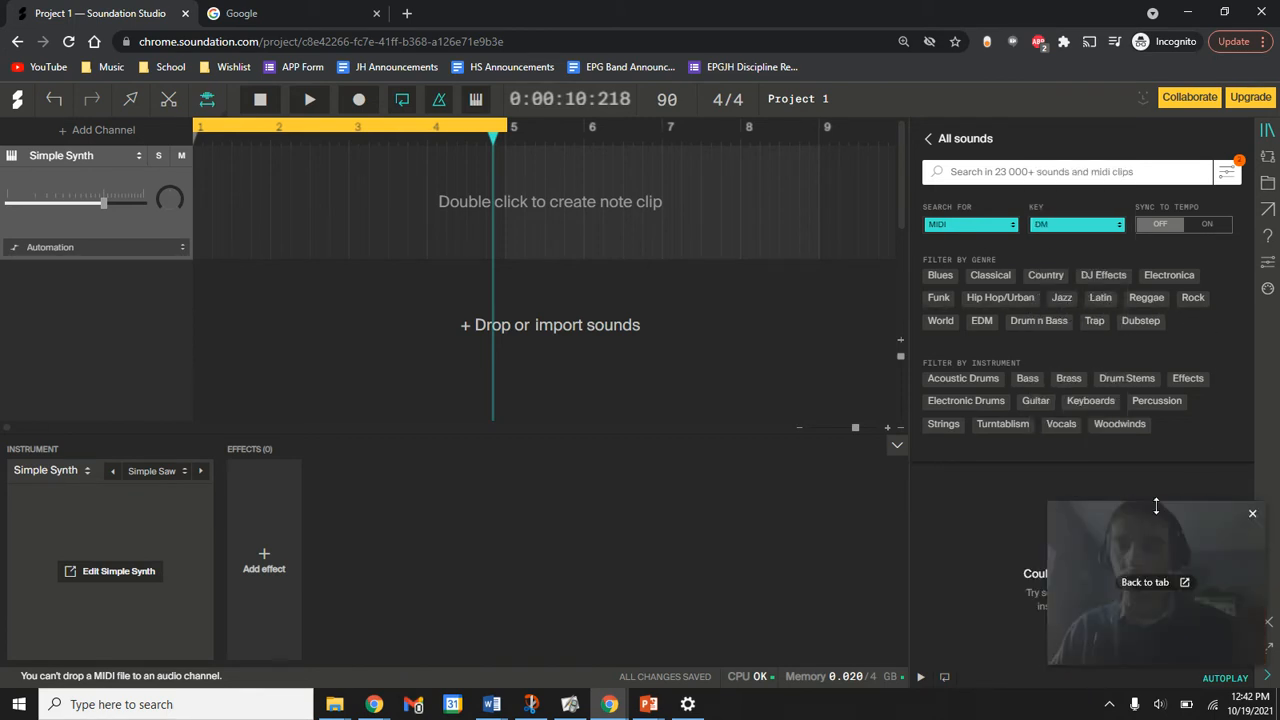
drag(1150, 523, 719, 494)
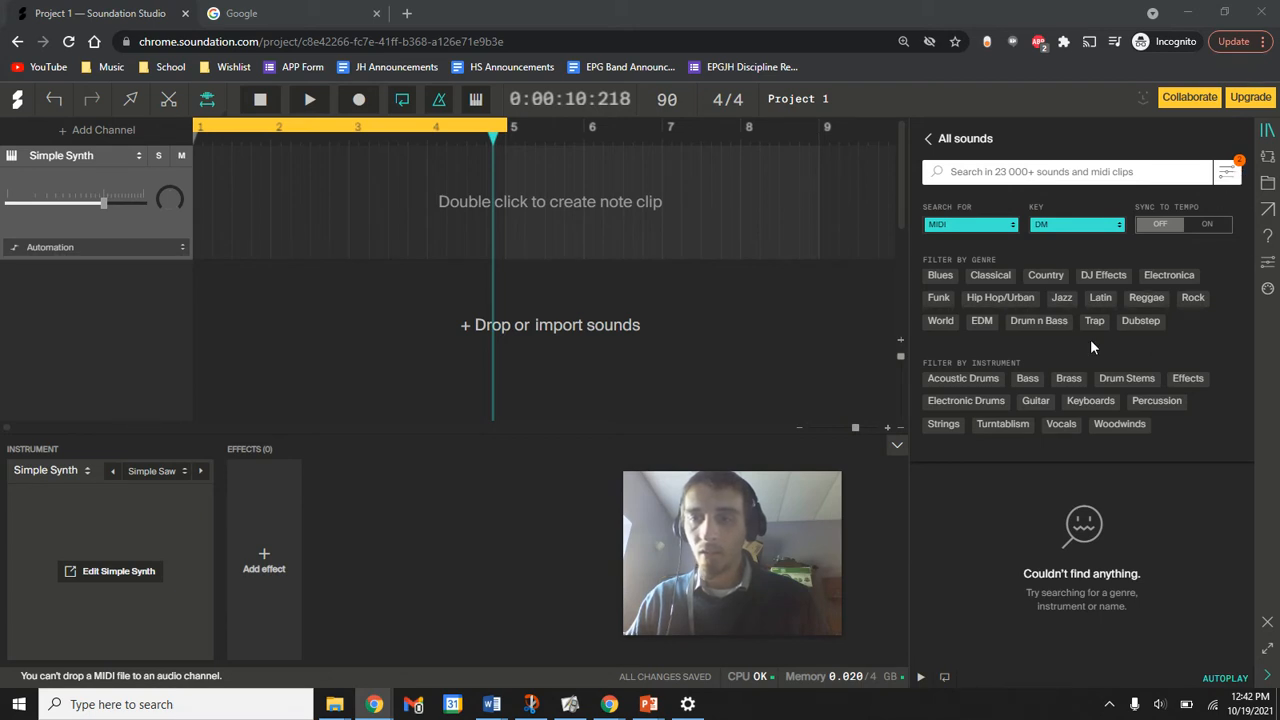
click(1052, 225)
click(1077, 137)
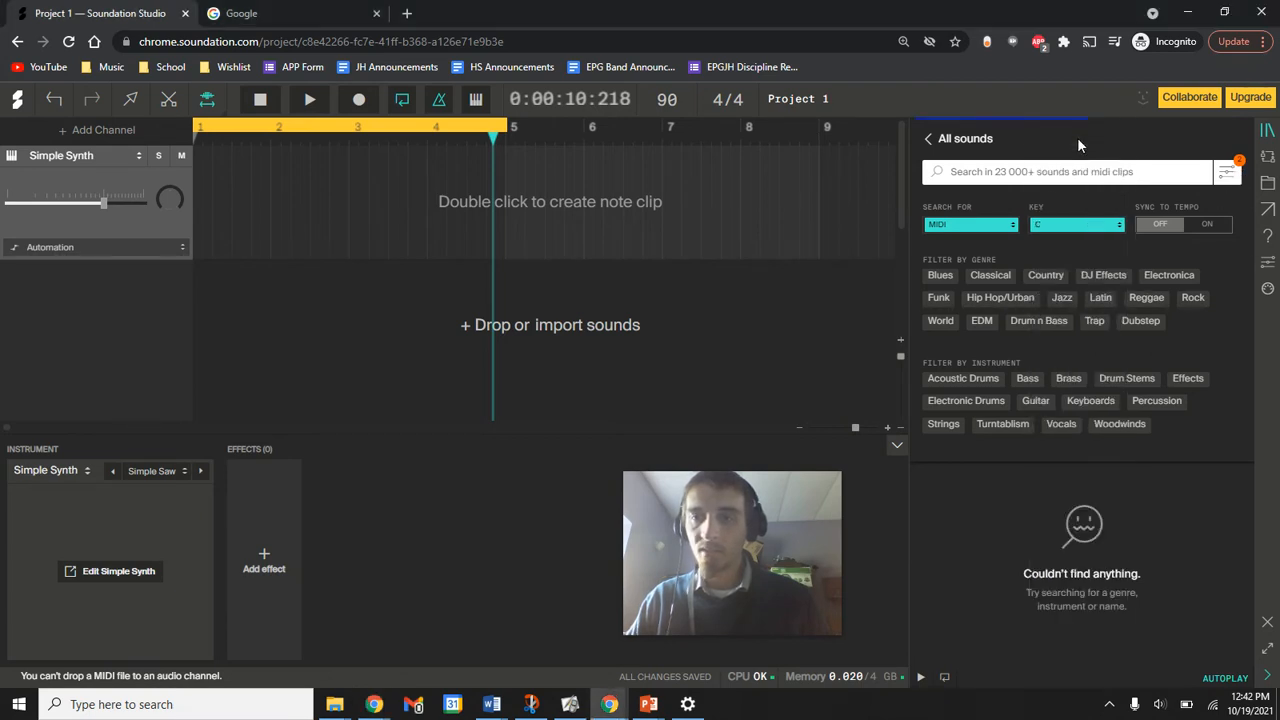
click(1092, 230)
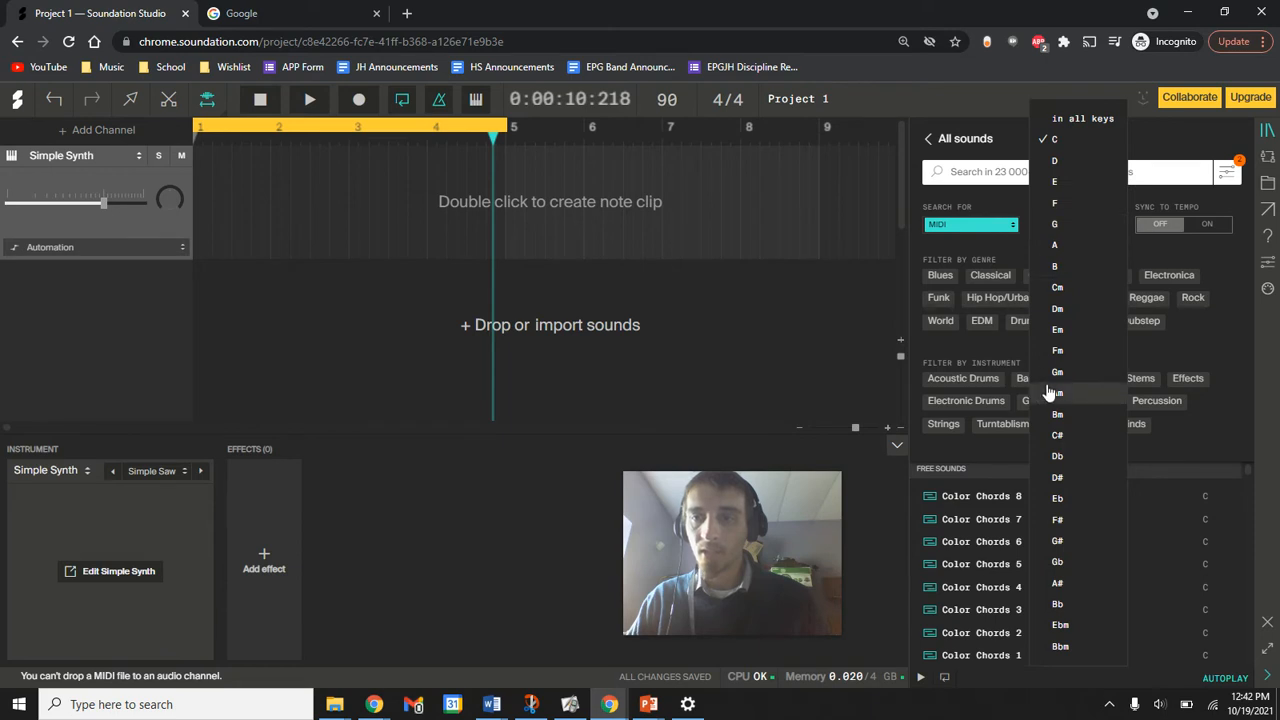
click(1064, 340)
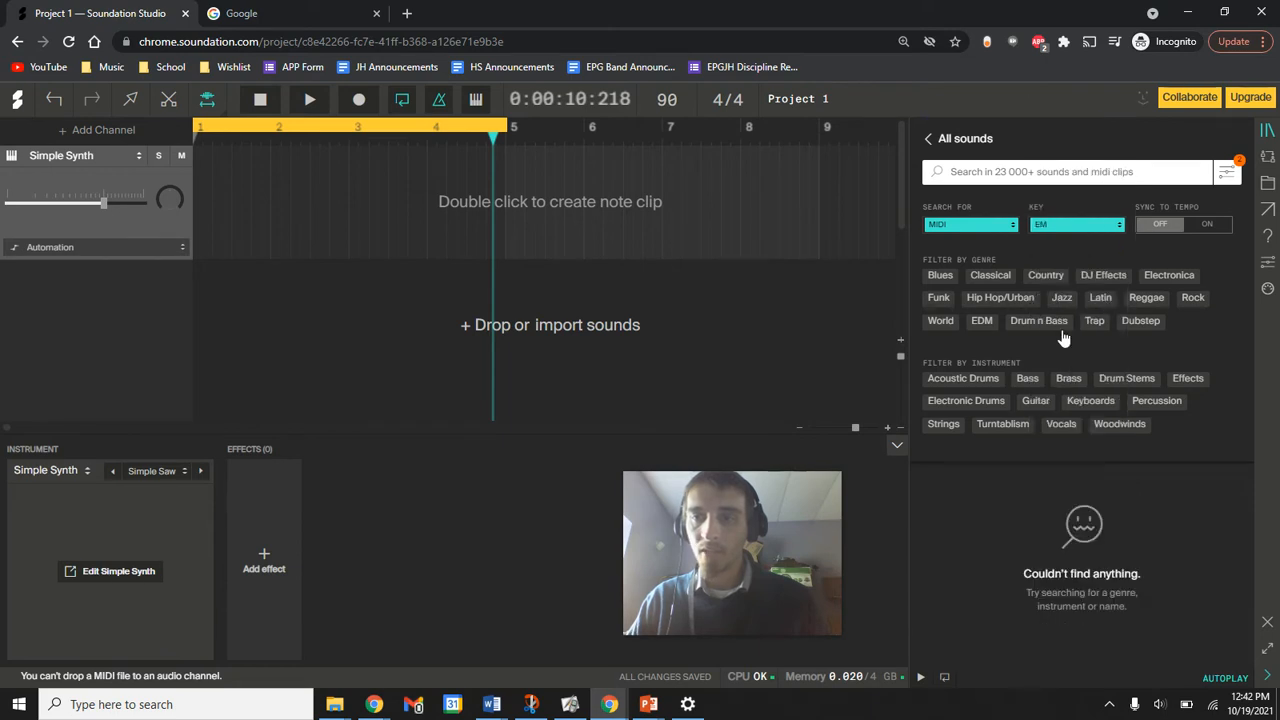
Step: Filter the MIDI sounds to the key Am and place Color Chords 39 at bar 1 of the Simple Synth channel
click(1085, 233)
click(1080, 396)
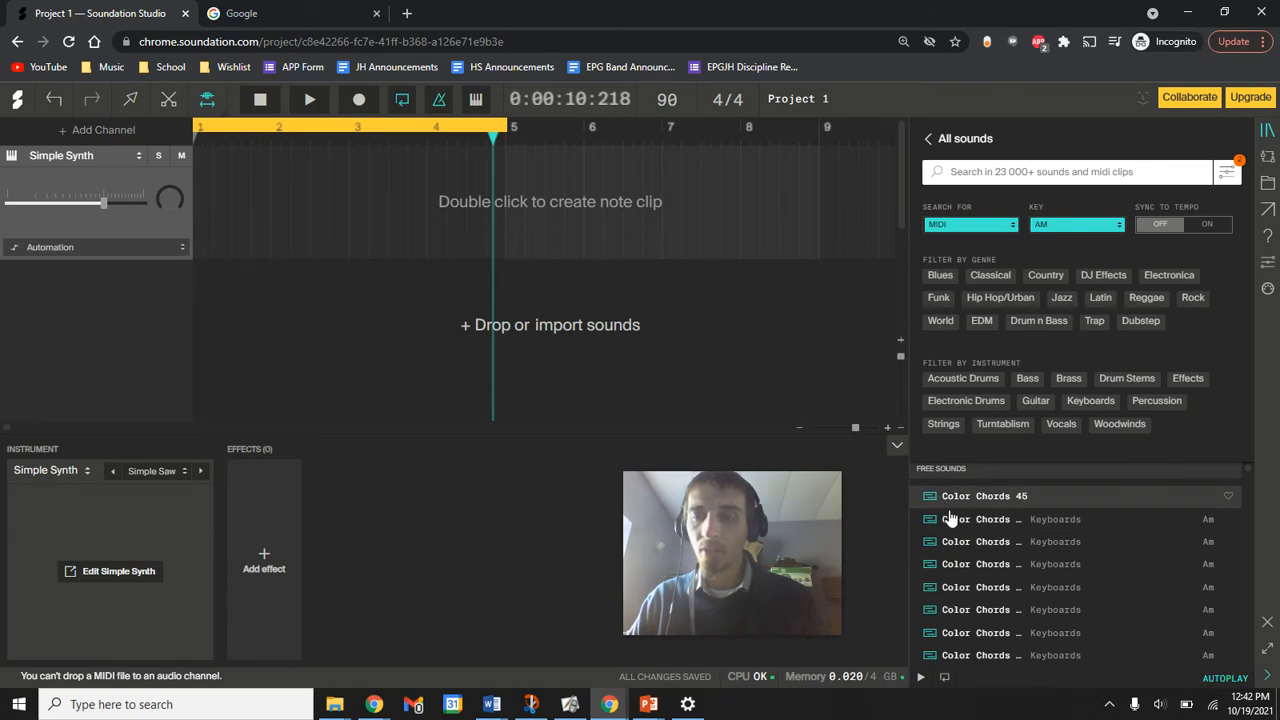
scroll(950, 518, down, 10)
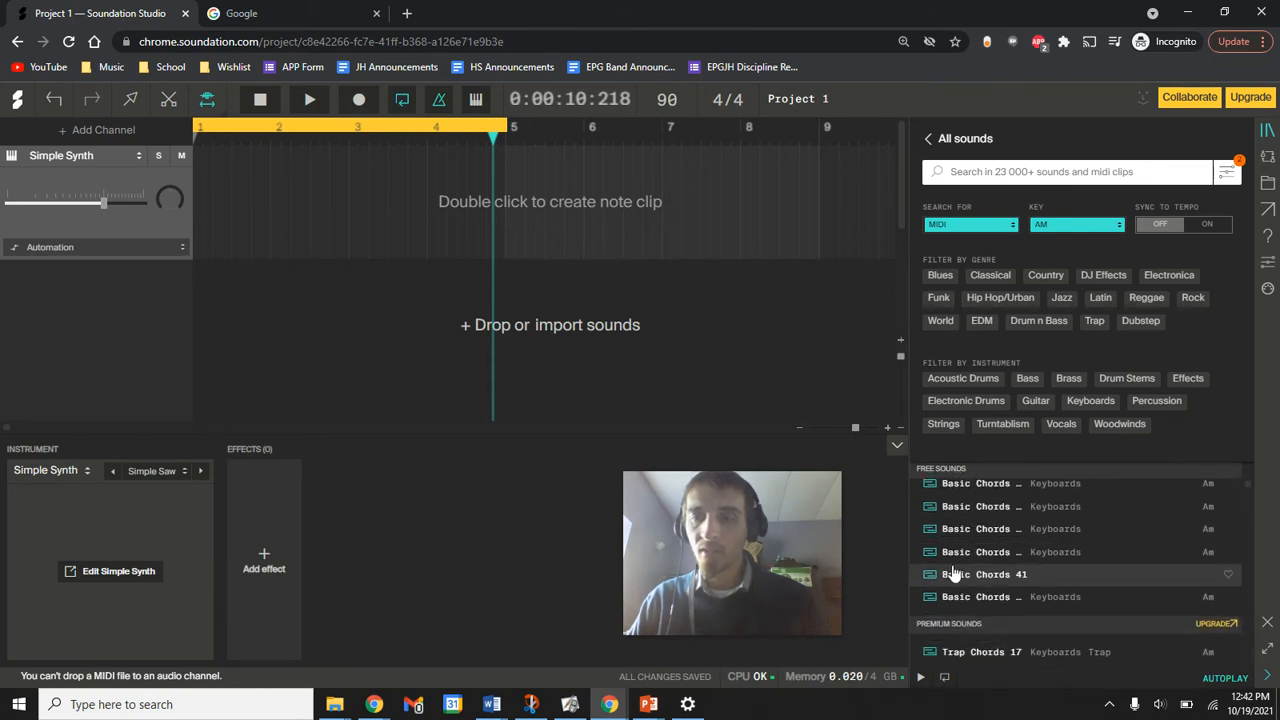
scroll(948, 570, up, 3)
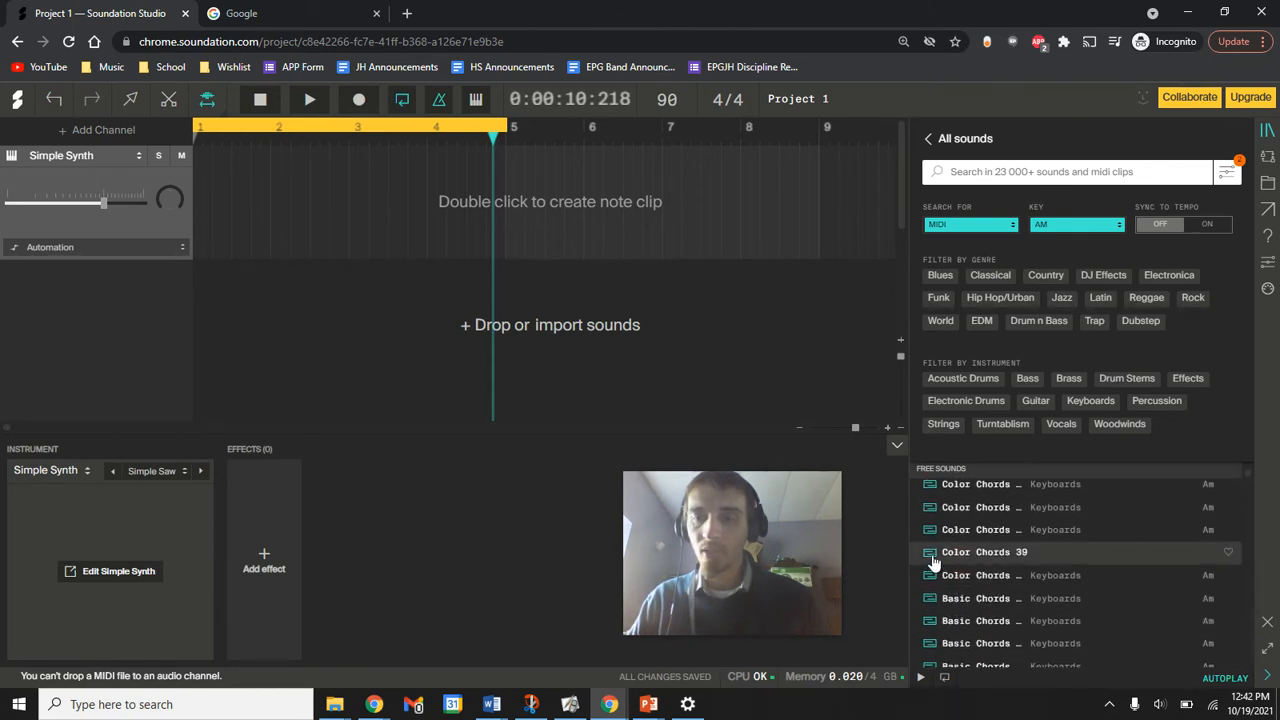
drag(932, 562, 268, 183)
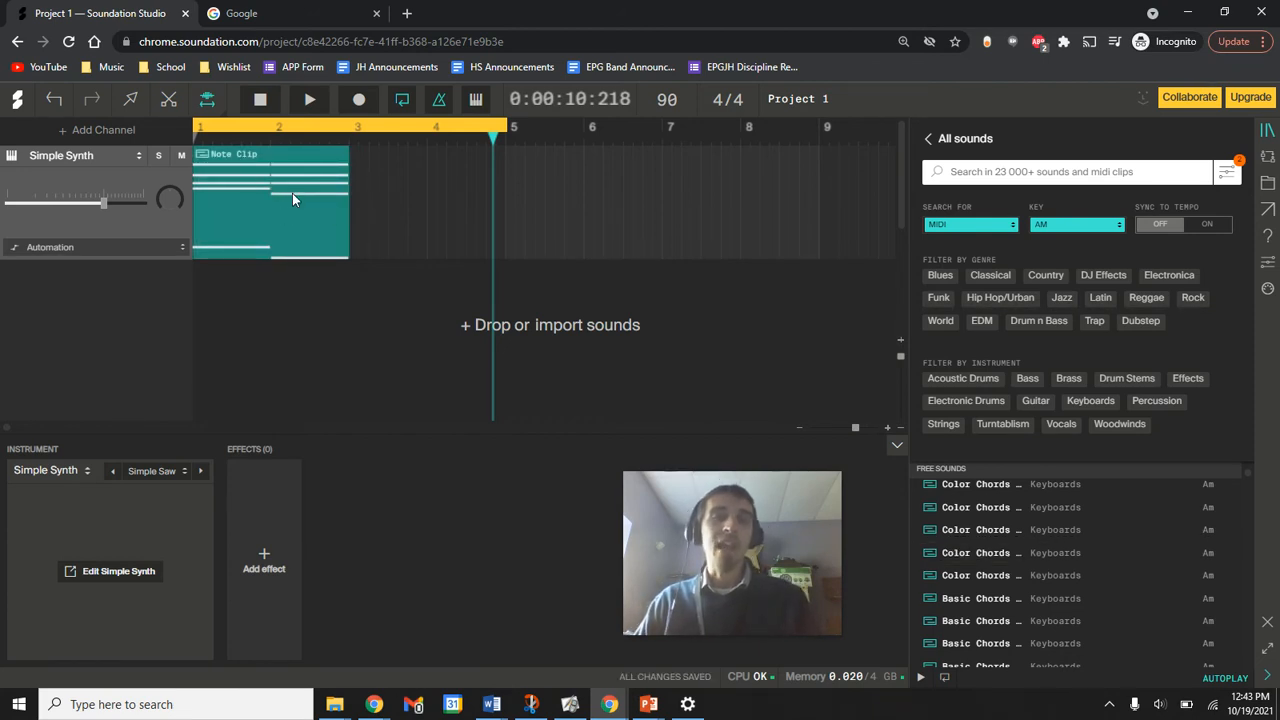
Step: Loop the chord note clip so that it extends to the start of bar 5
right_click(292, 193)
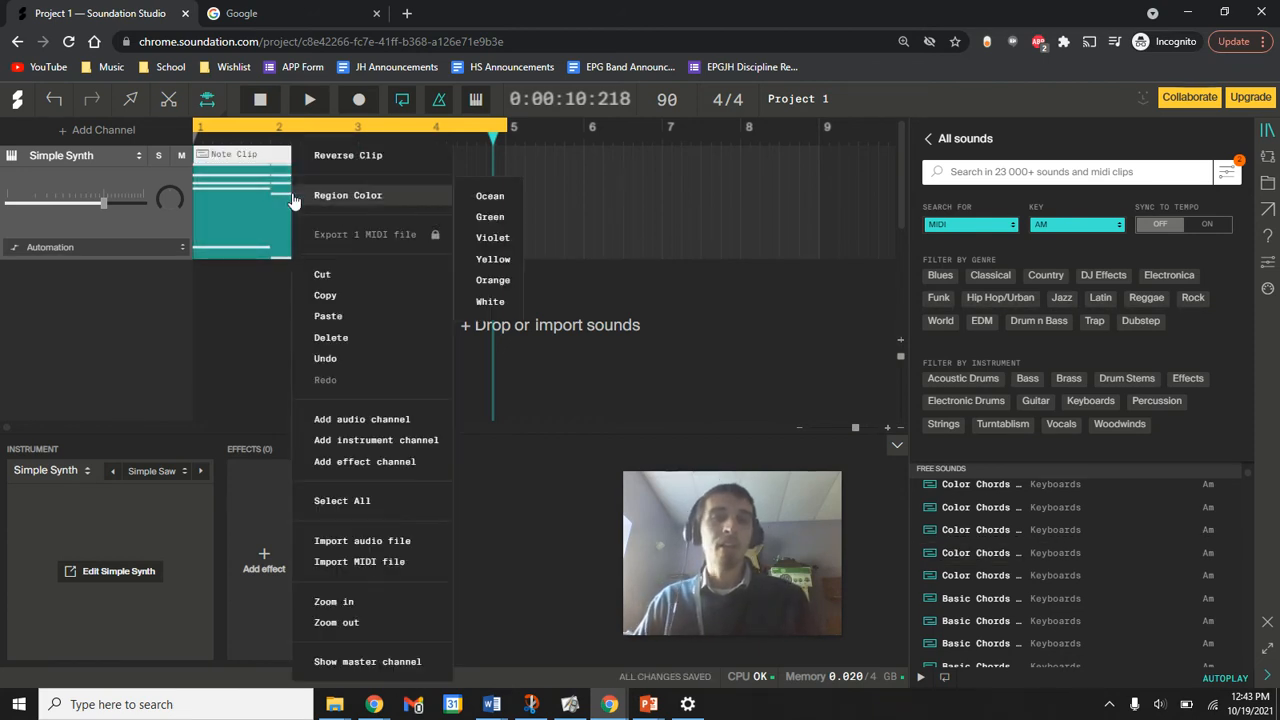
click(208, 206)
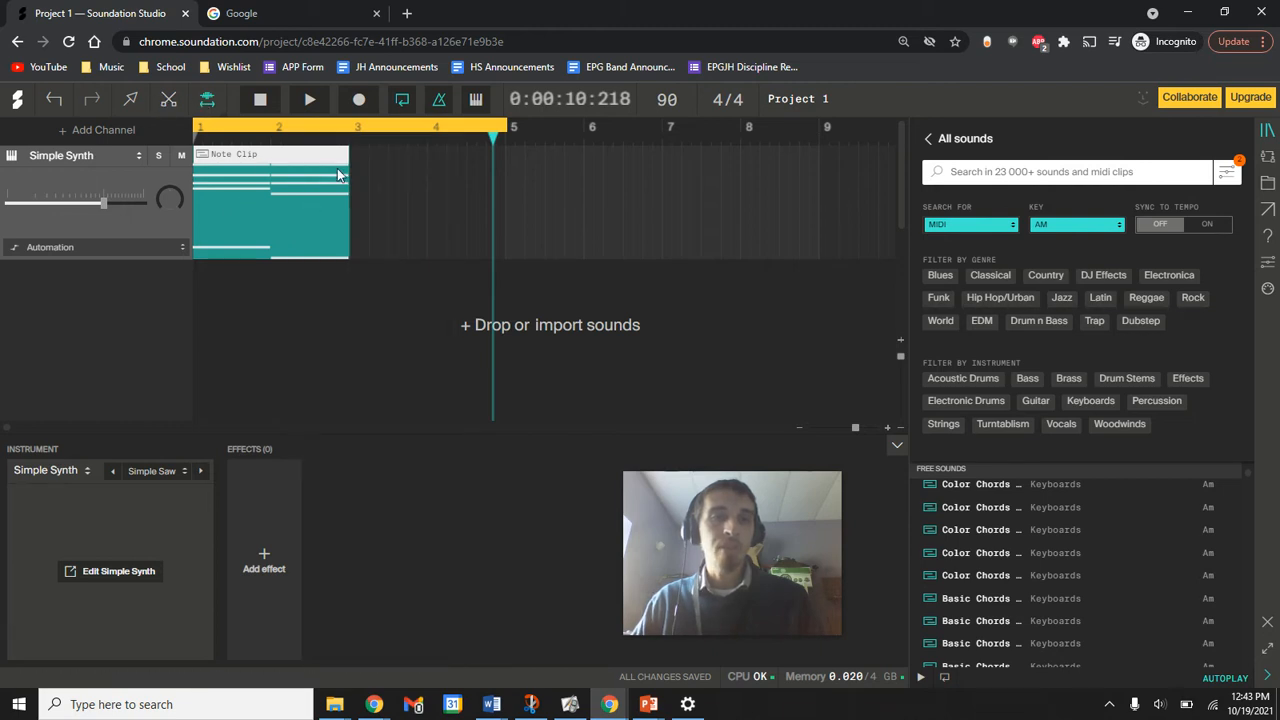
drag(349, 163, 504, 163)
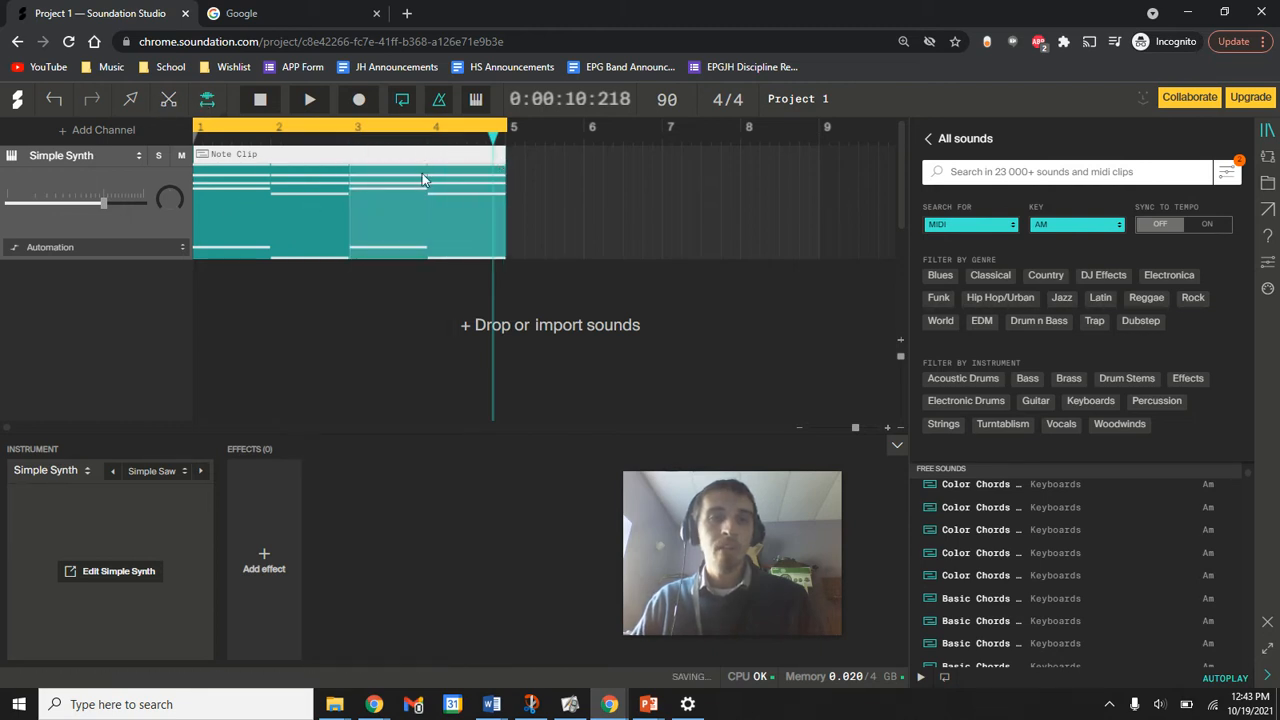
Step: Play the looped chord clip with the Simple Synth sound, then stop playback
key(space)
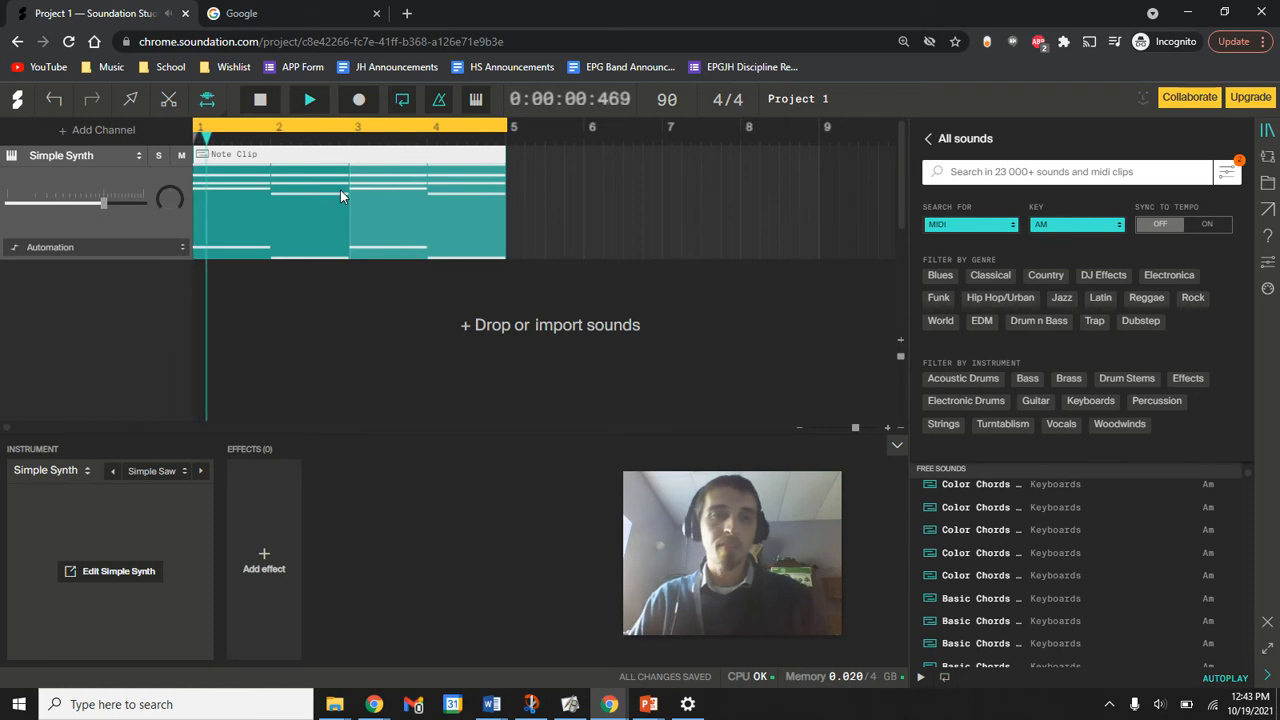
mouse_move(838, 578)
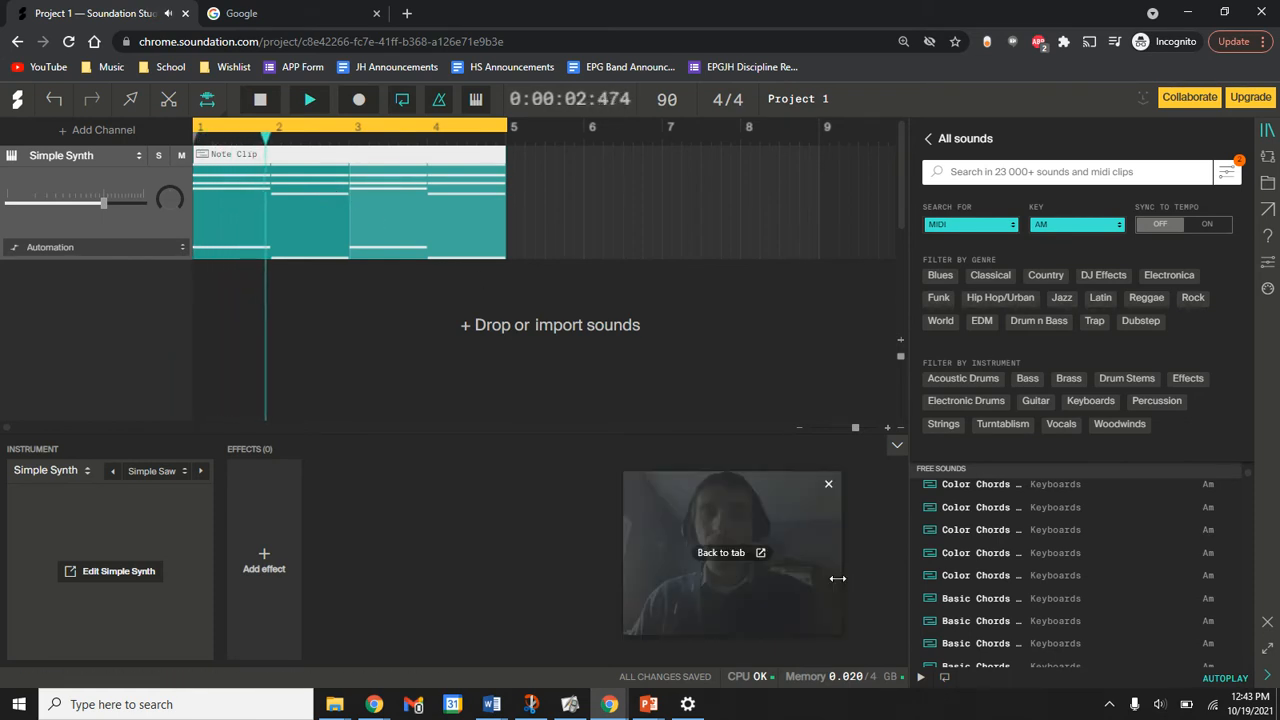
drag(800, 517, 1172, 541)
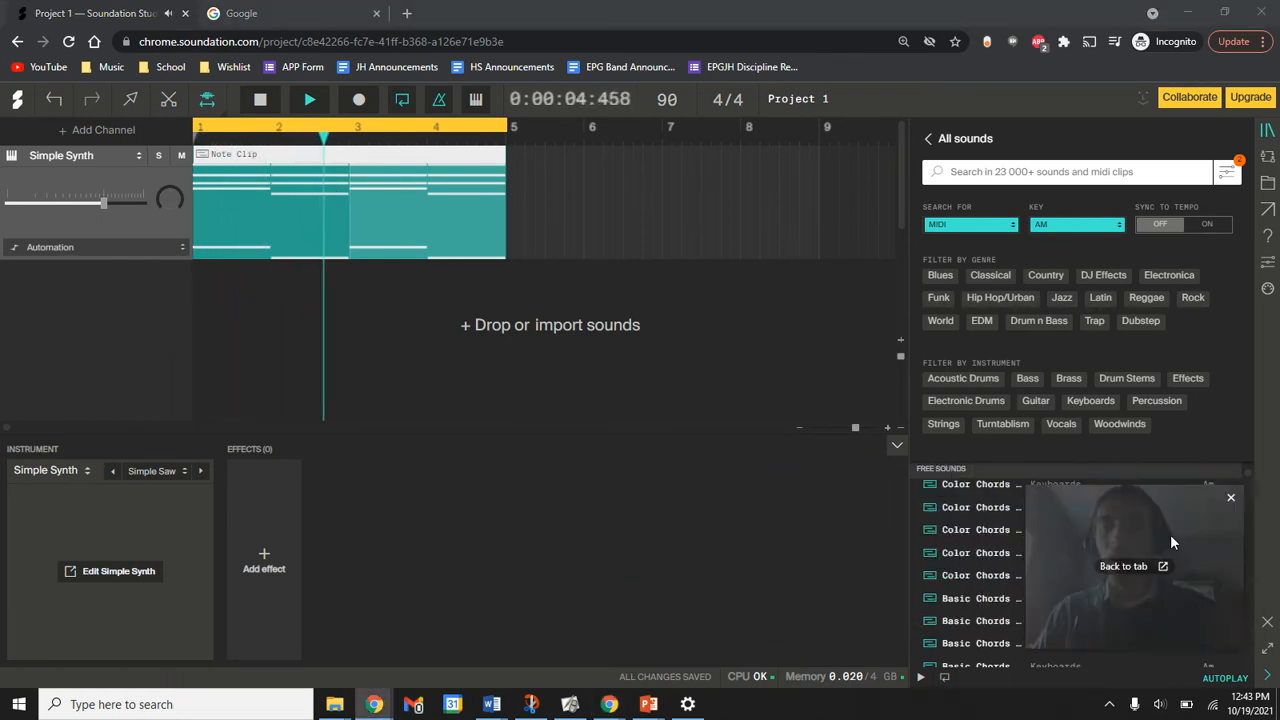
click(310, 99)
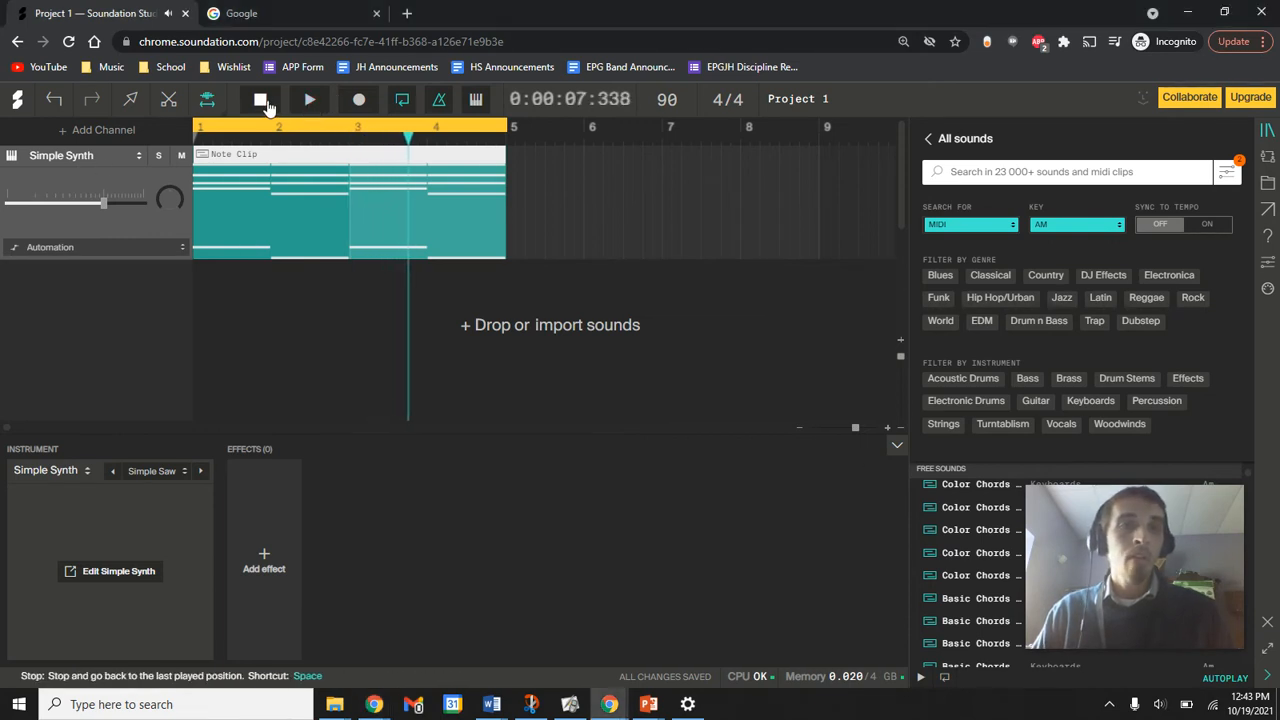
Step: Change the channel's instrument from Simple Synth to Mono Synth
click(92, 157)
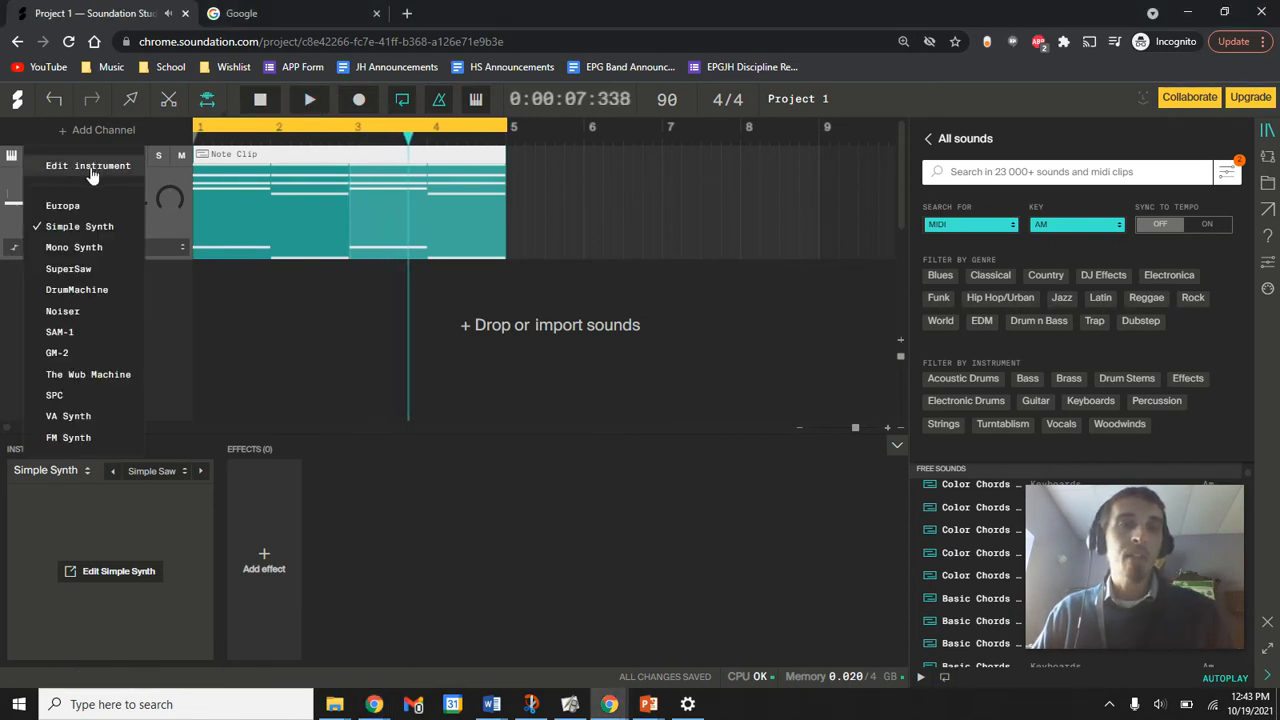
click(10, 181)
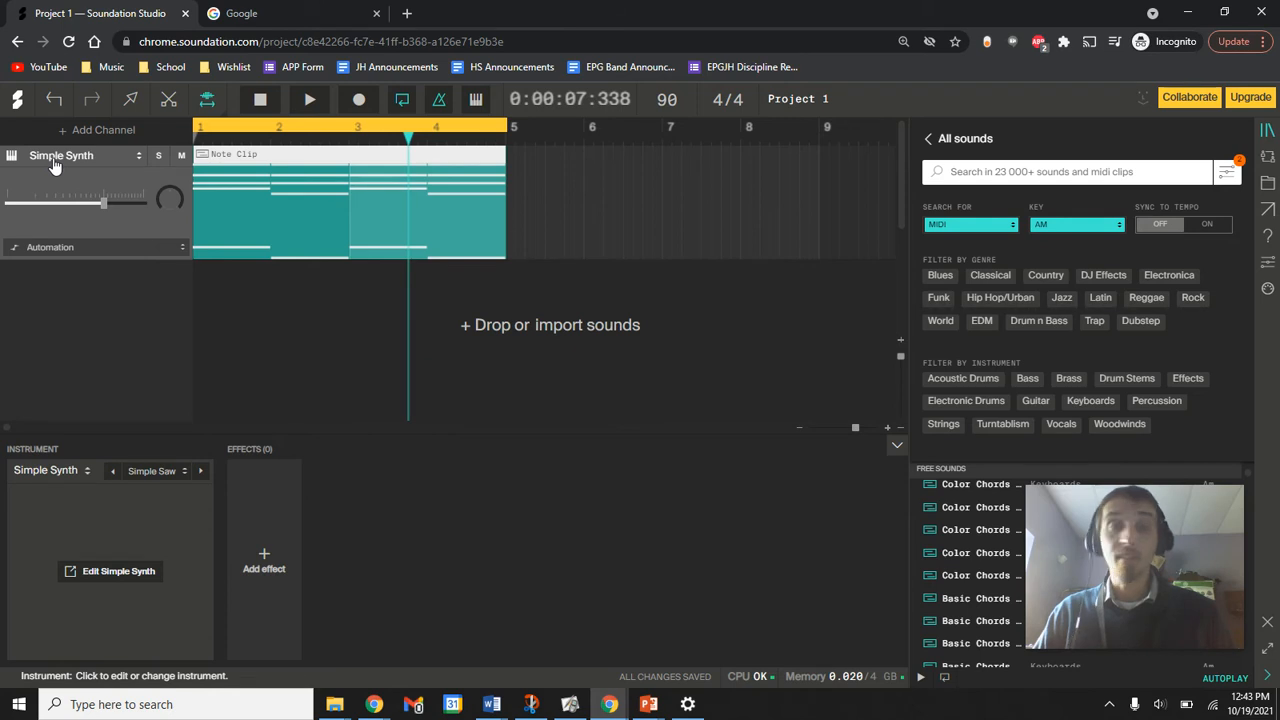
click(55, 162)
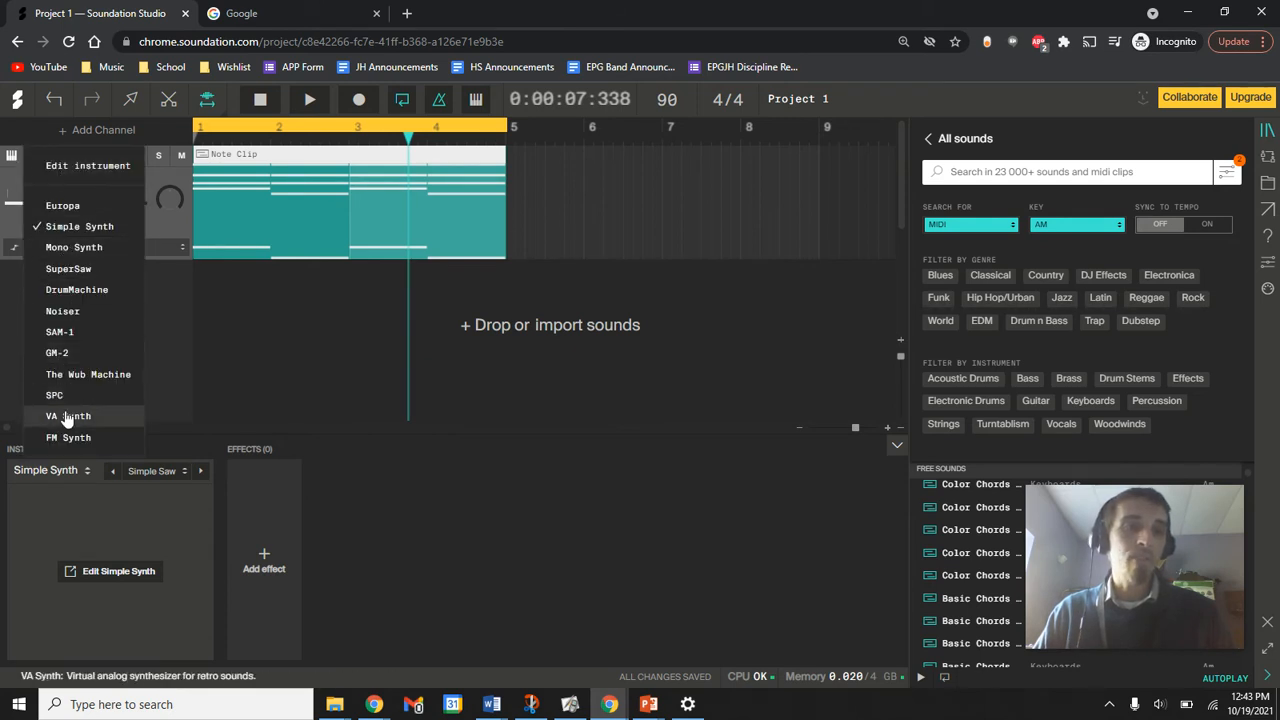
click(74, 250)
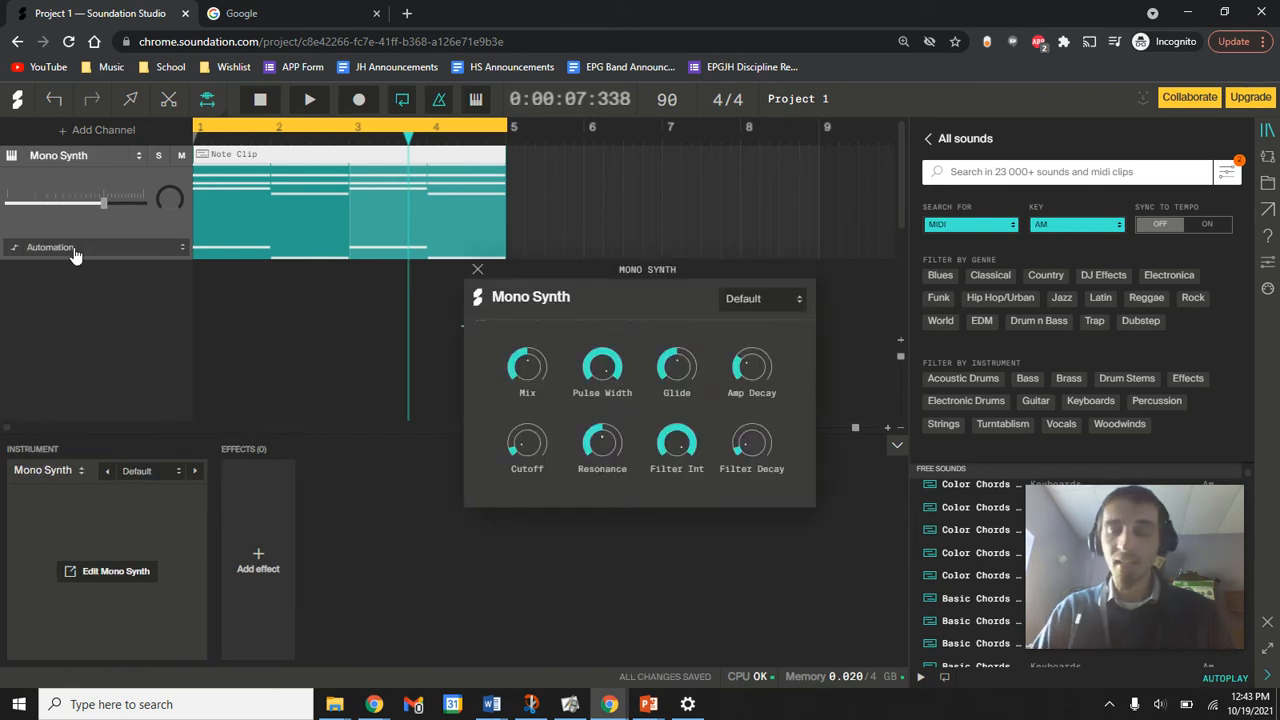
Step: Play the clip while raising the Mono Synth's Cutoff, setting Resonance to 81% and turning Glide down to its minimum
key(Return)
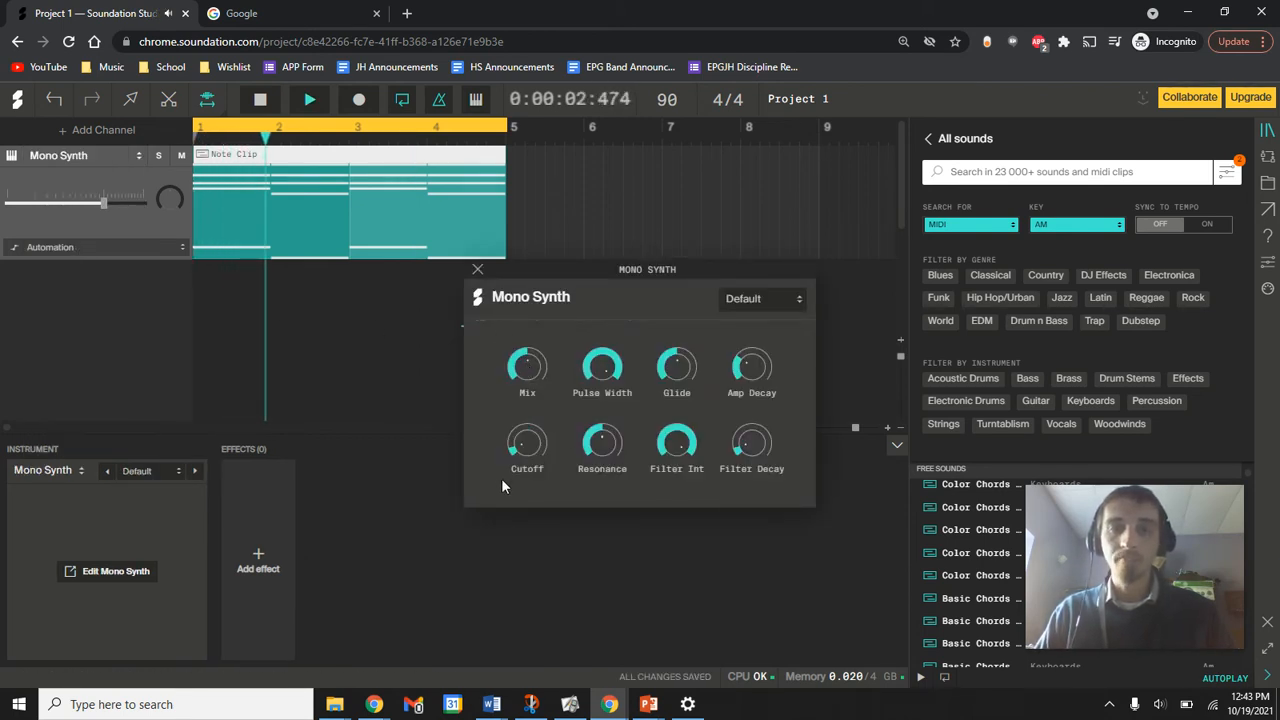
drag(525, 458, 599, 380)
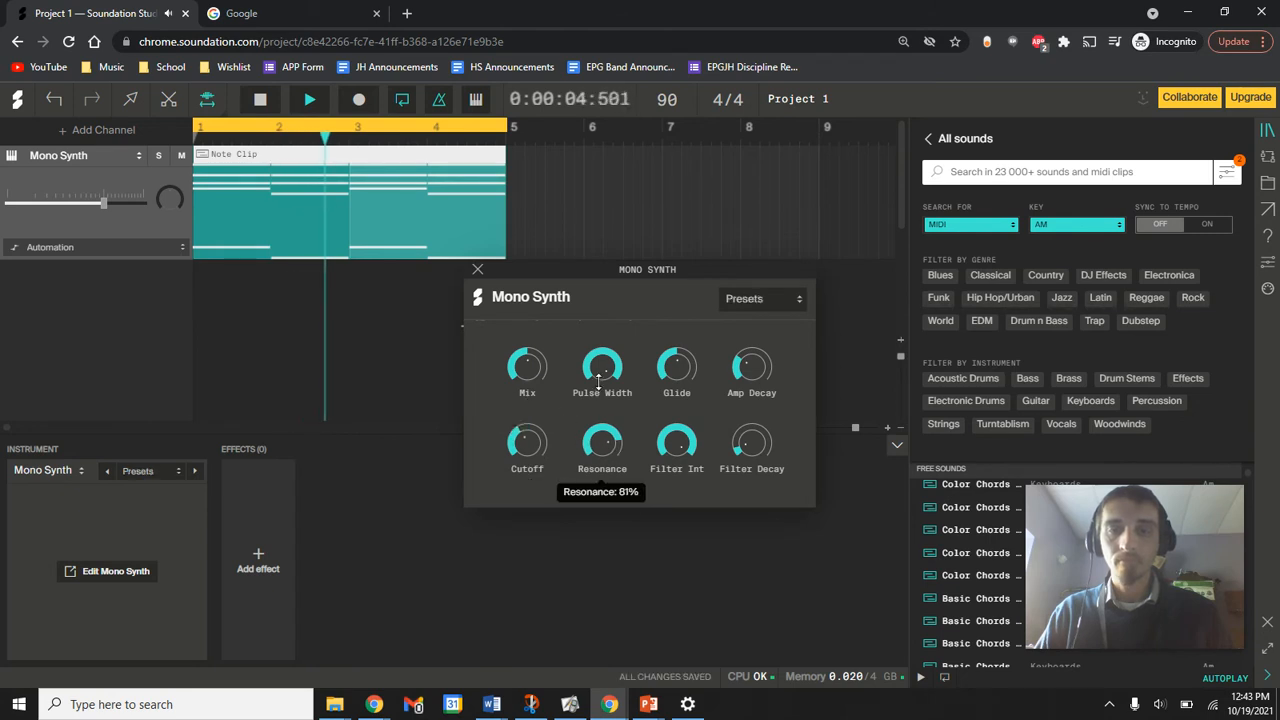
drag(676, 366, 760, 378)
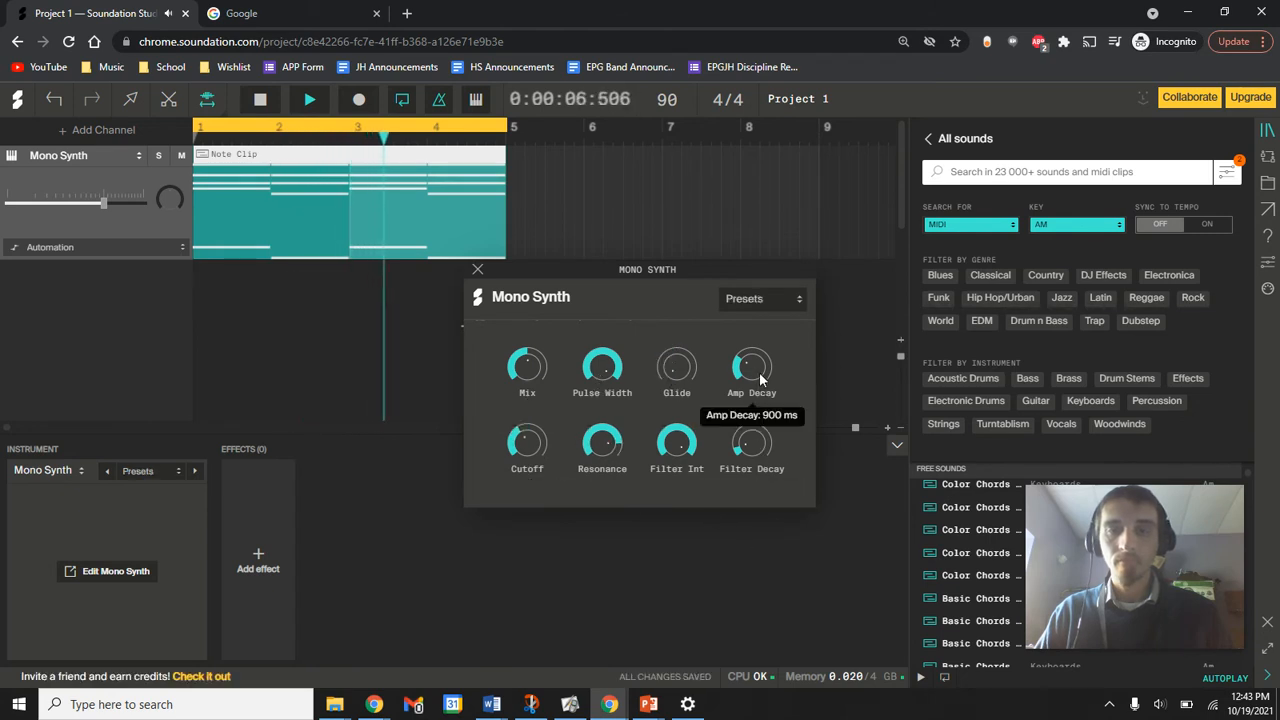
Step: Try the Acid Bass and Analog Bass presets on the Mono Synth and lower the Filter Decay
click(760, 297)
click(776, 363)
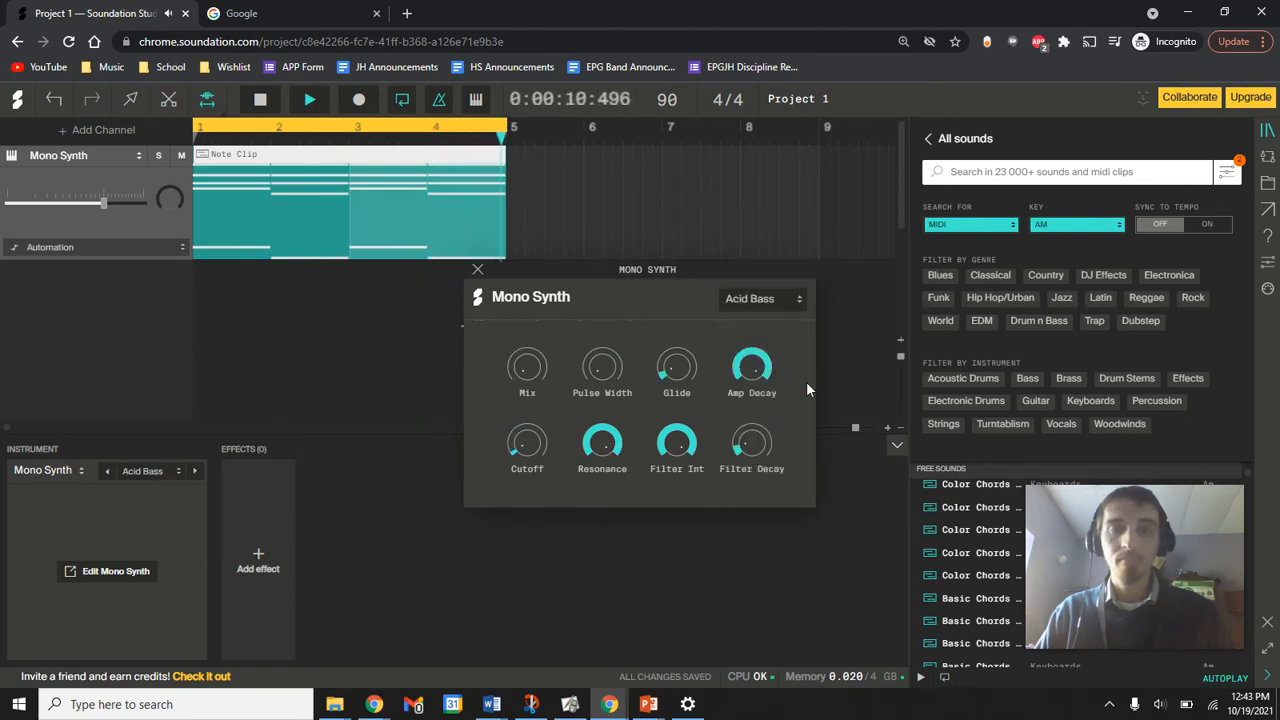
click(760, 298)
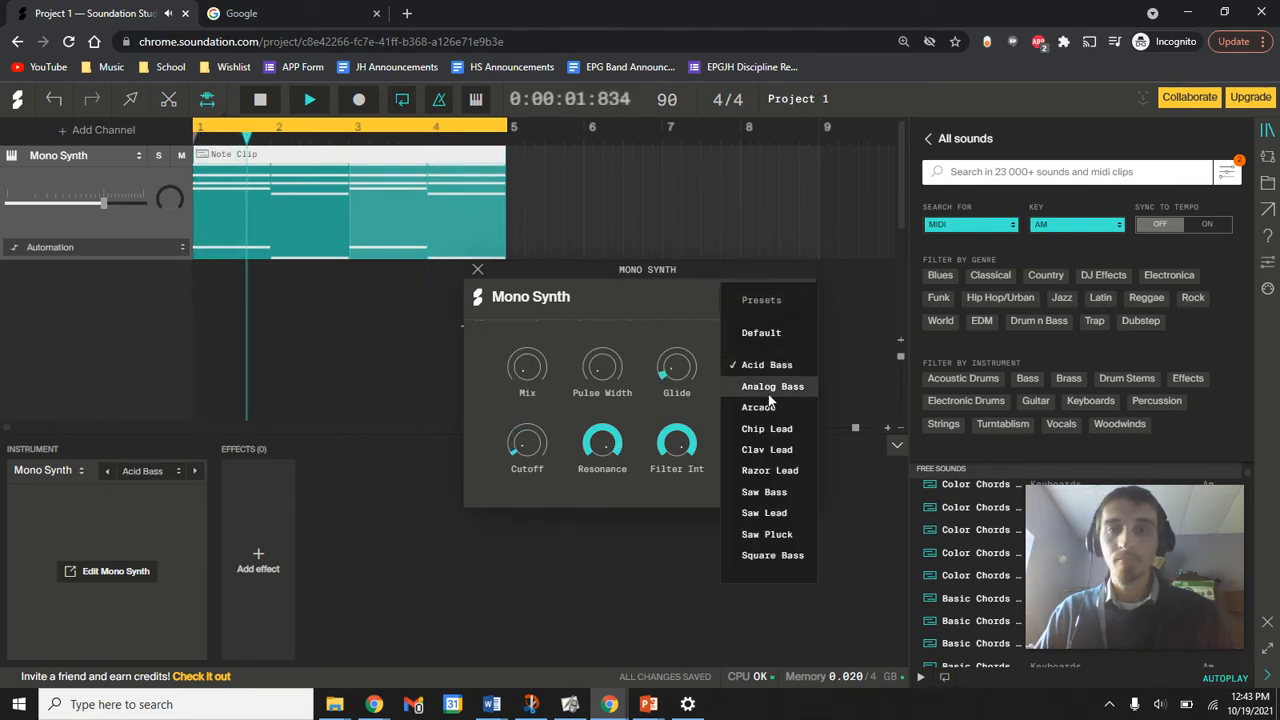
click(770, 387)
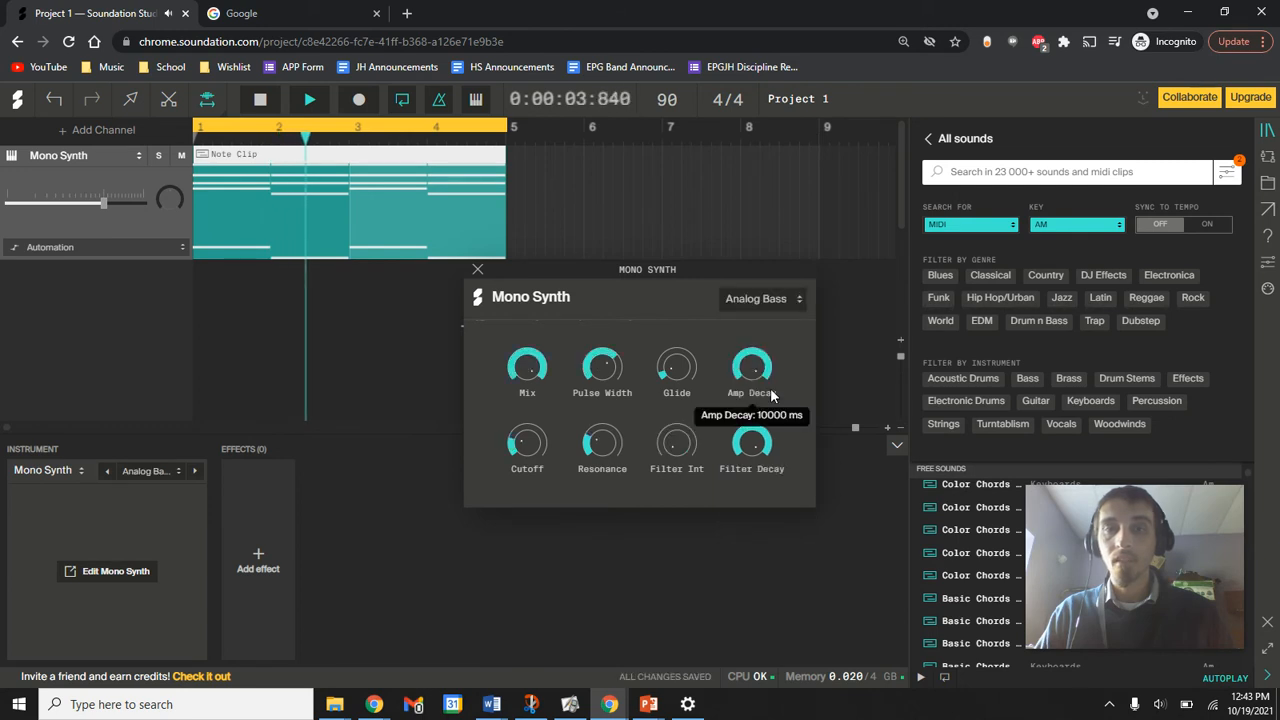
drag(754, 443, 754, 515)
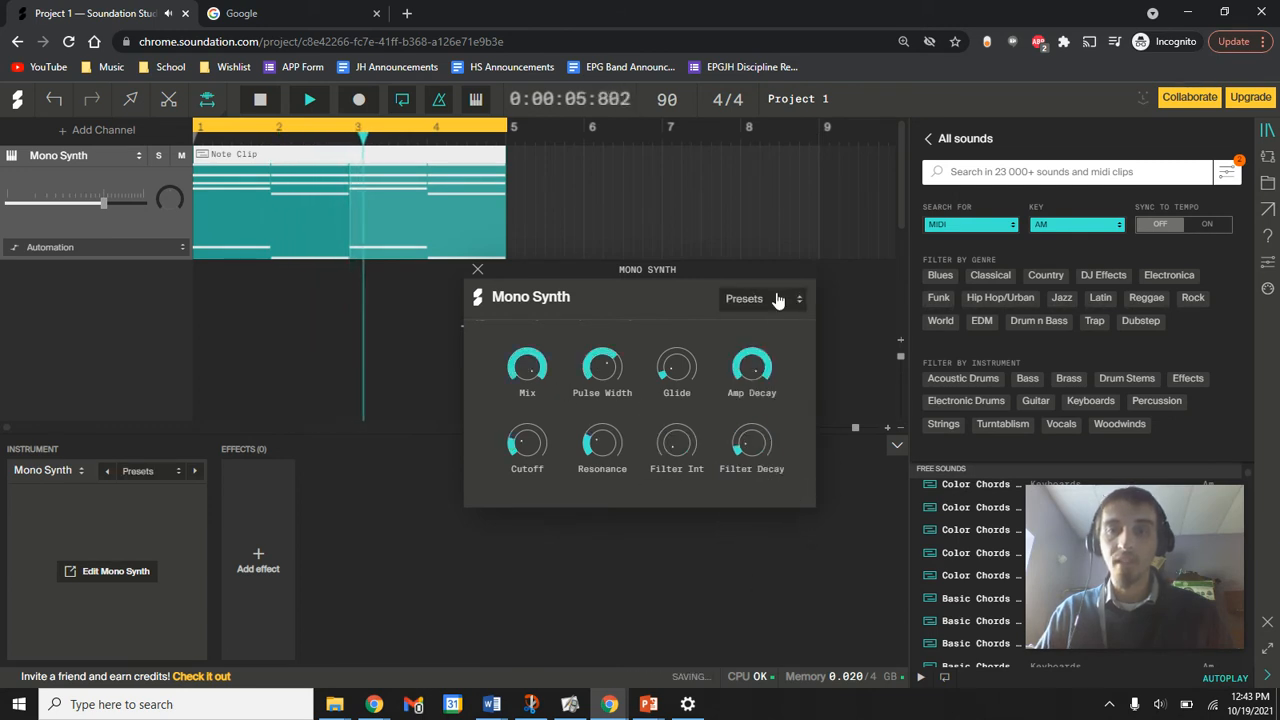
Step: Apply the Chip Lead preset to the Mono Synth, then close its editor and stop playback
click(777, 299)
click(777, 430)
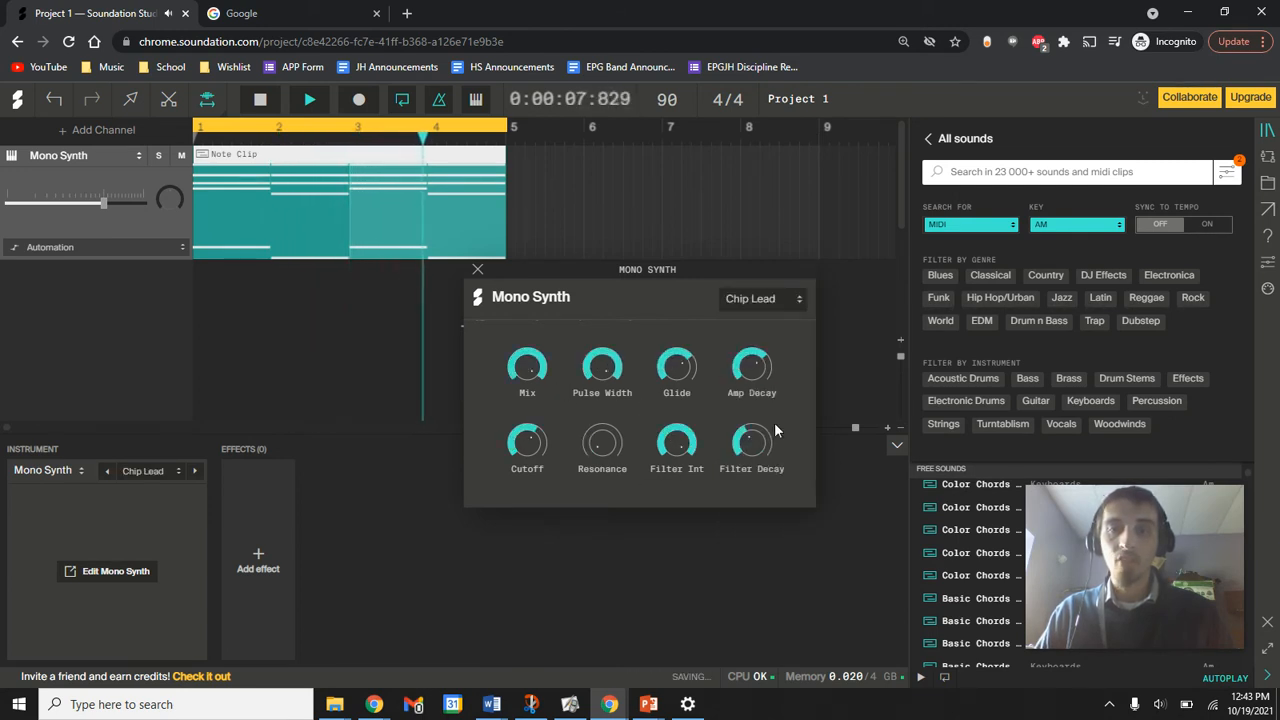
click(477, 269)
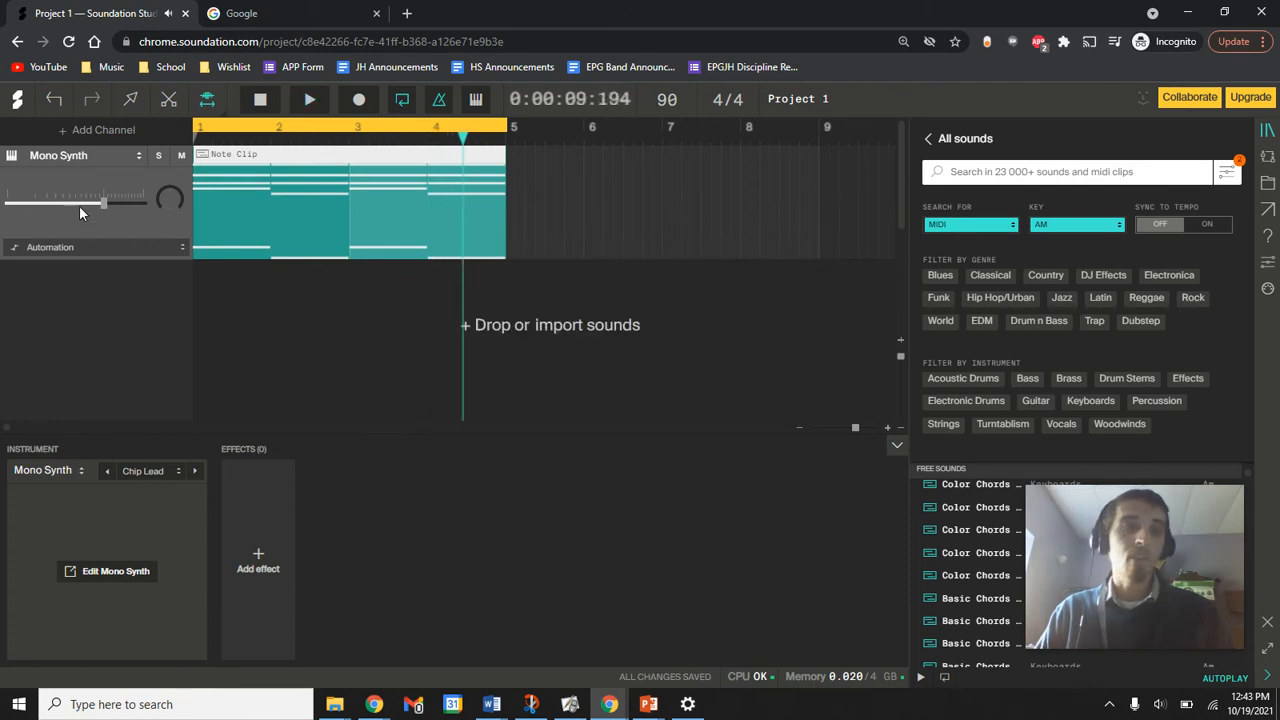
Step: Change the channel's instrument from Mono Synth to SuperSaw and start playing the clip
click(82, 160)
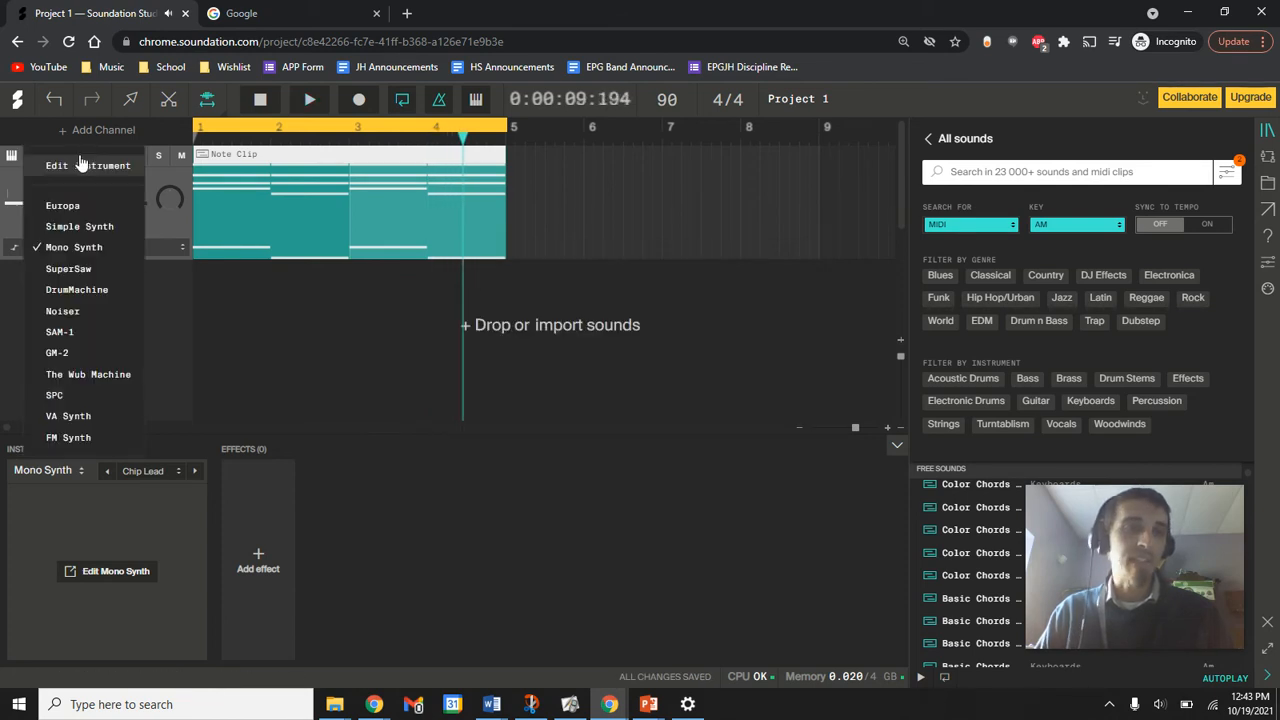
click(85, 270)
key(space)
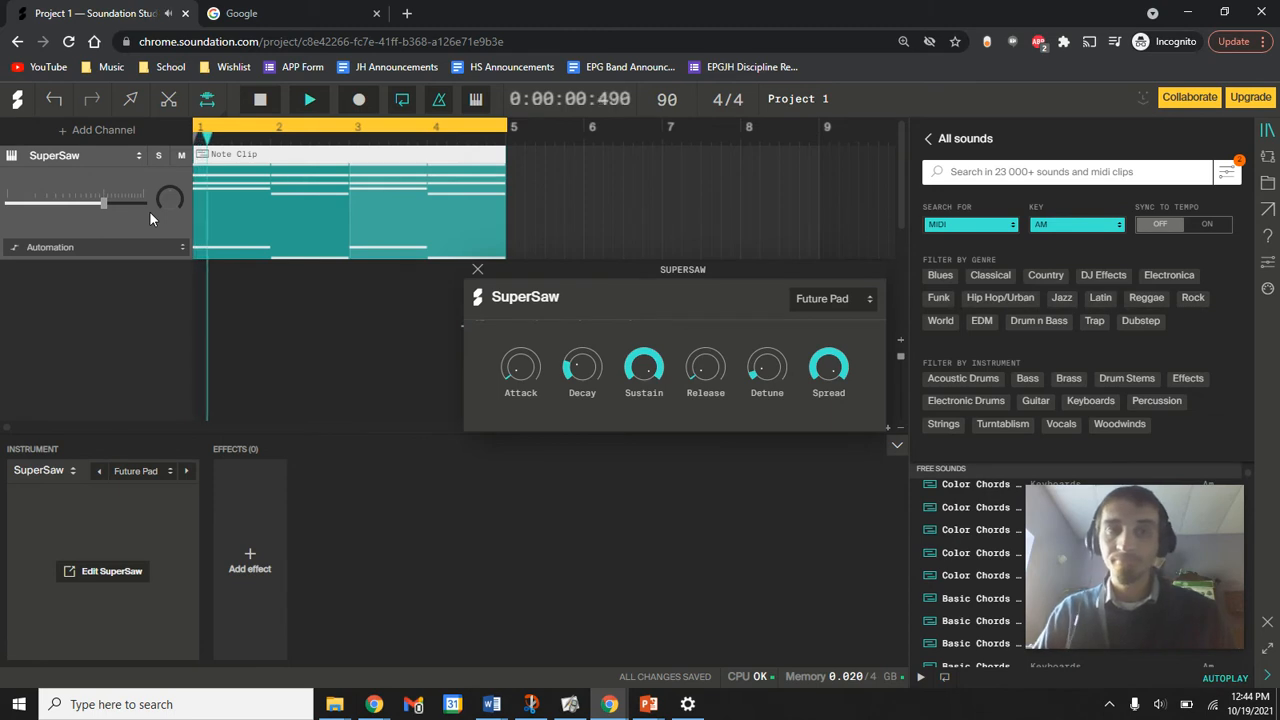
Step: Try the Metallic Pad, Stab and Swarm presets on the SuperSaw while the clip plays
click(818, 300)
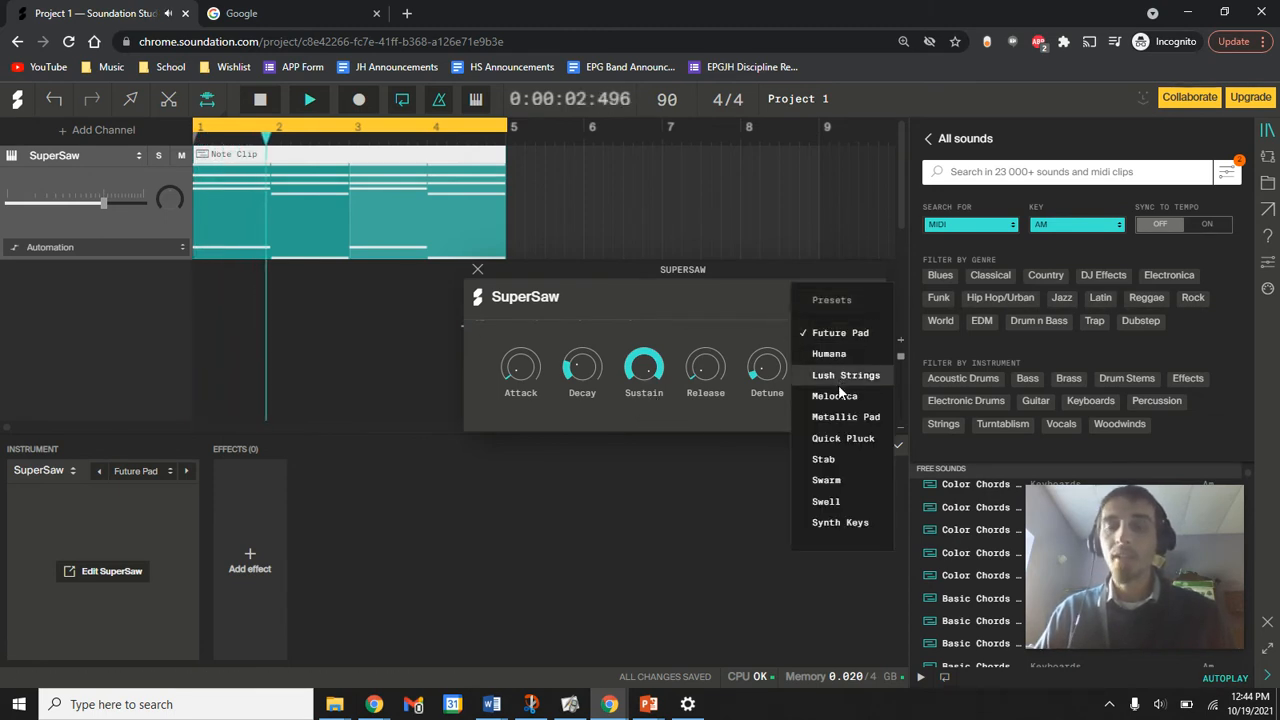
click(843, 417)
click(858, 302)
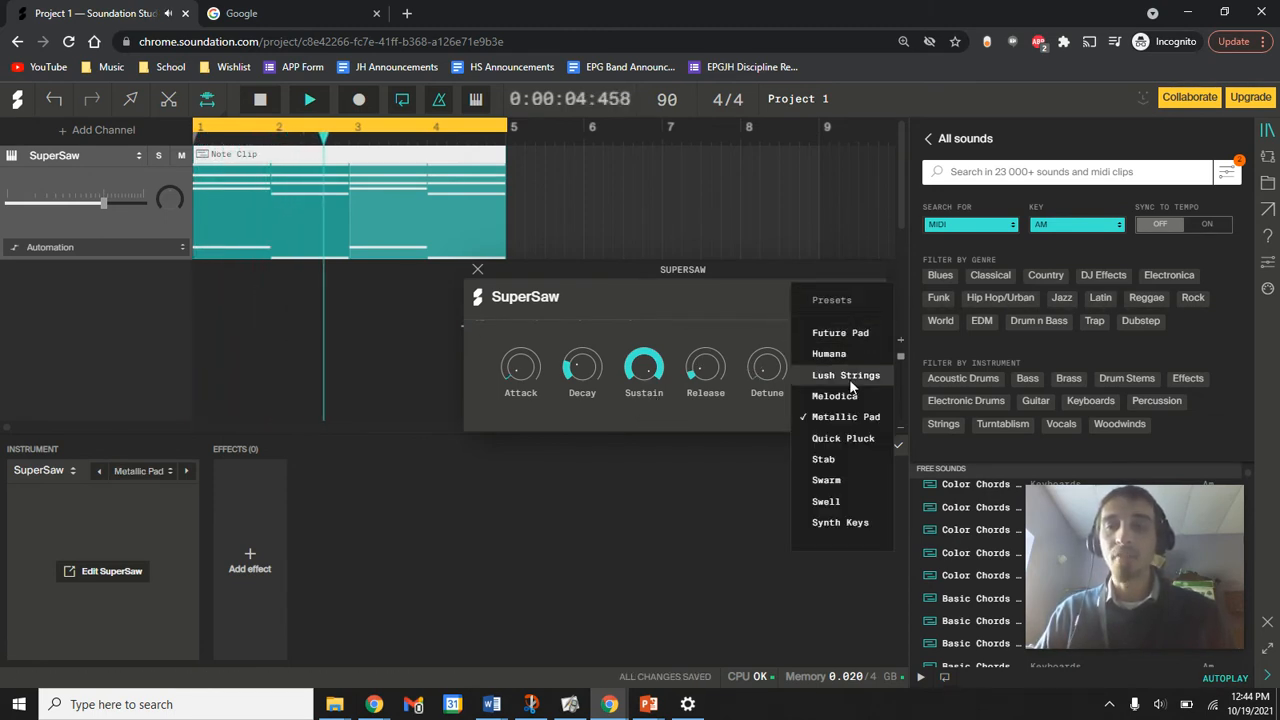
click(840, 459)
click(840, 298)
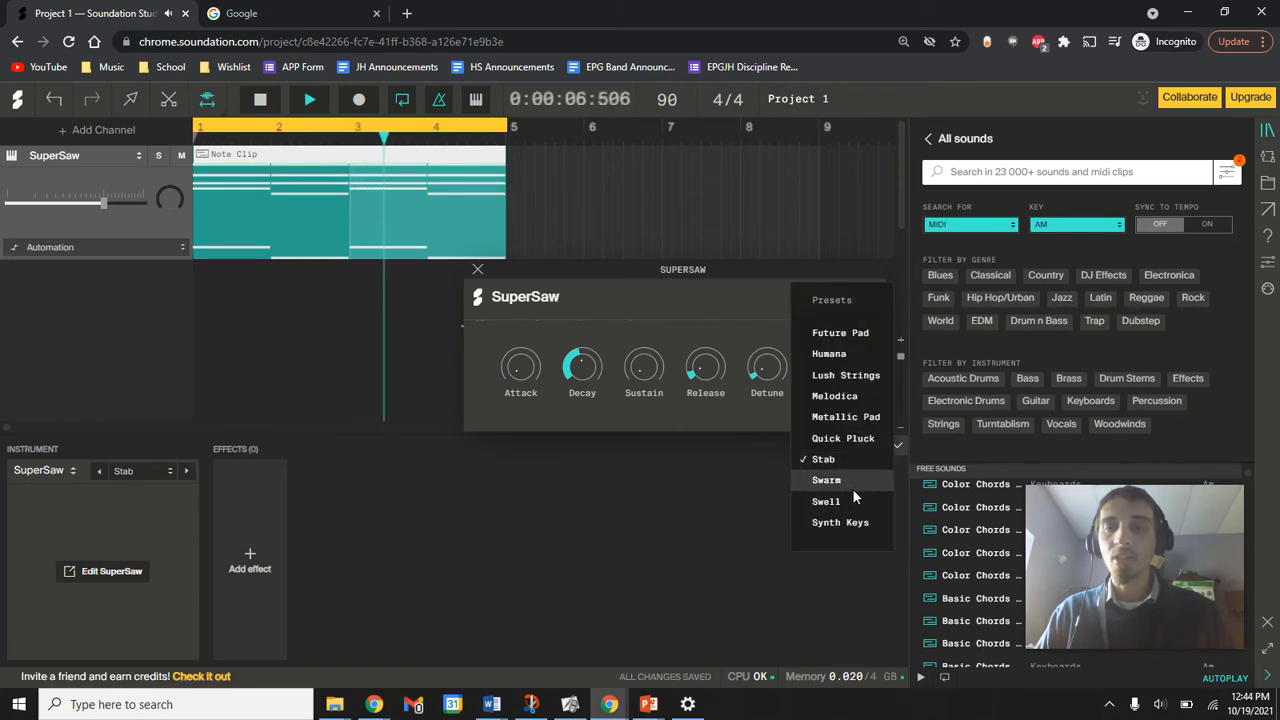
click(850, 482)
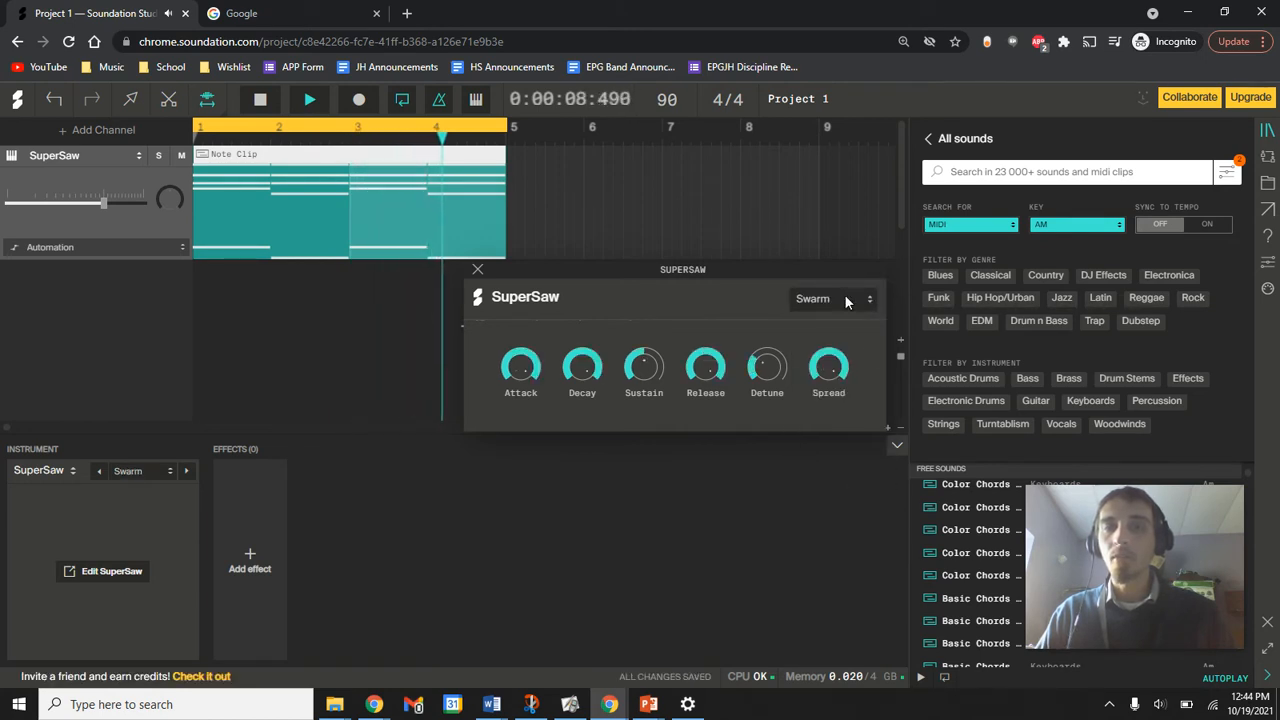
Step: Try the SuperSaw's Swell and Synth Keys presets, then close its editor
click(844, 296)
click(855, 501)
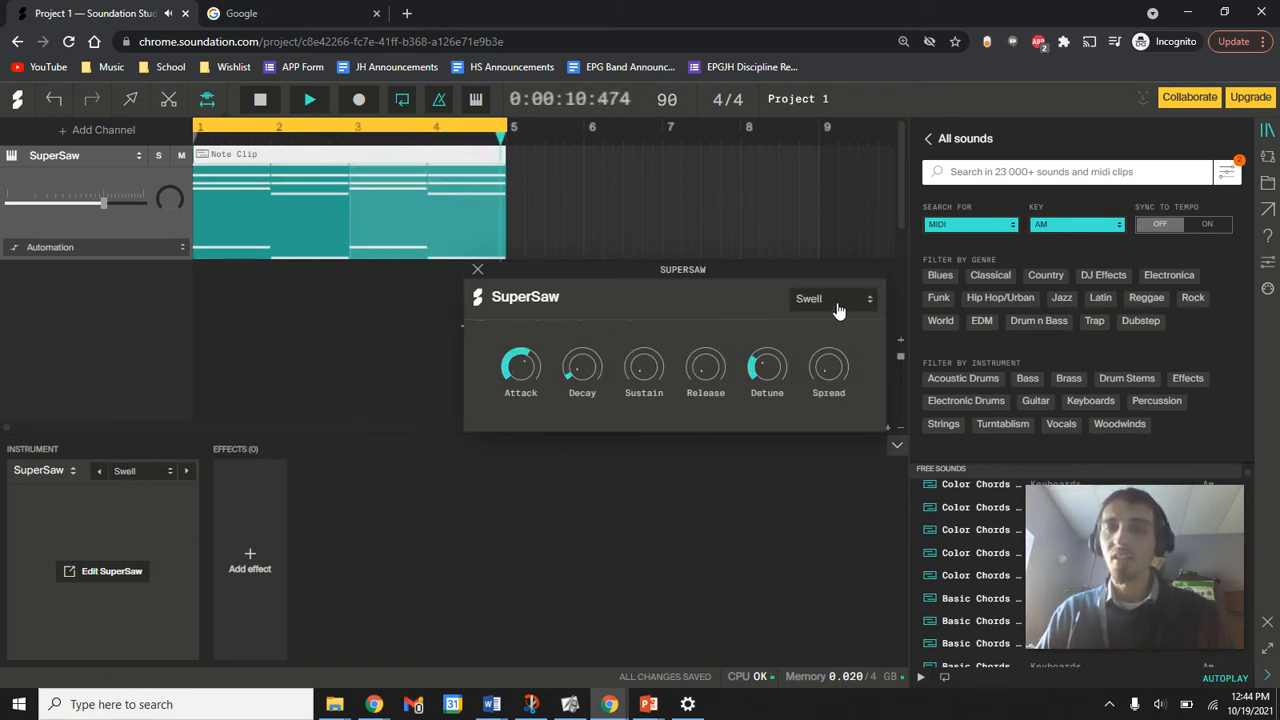
click(838, 305)
click(855, 530)
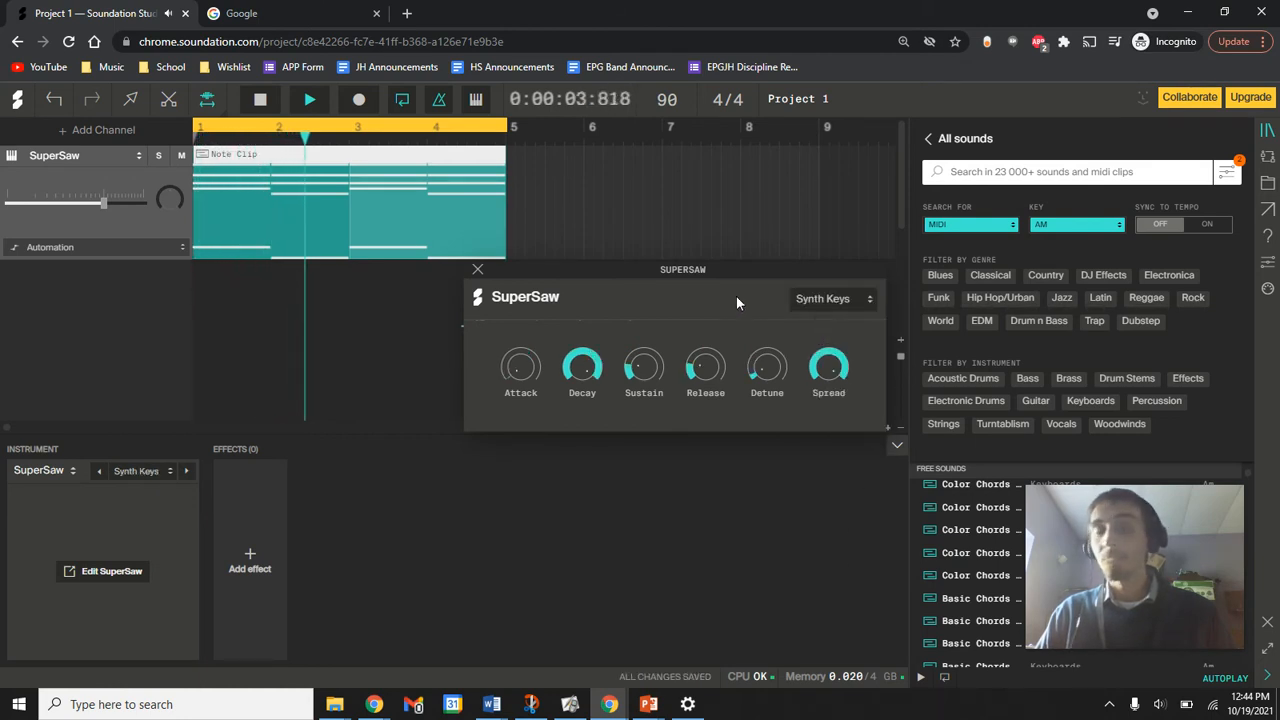
click(477, 269)
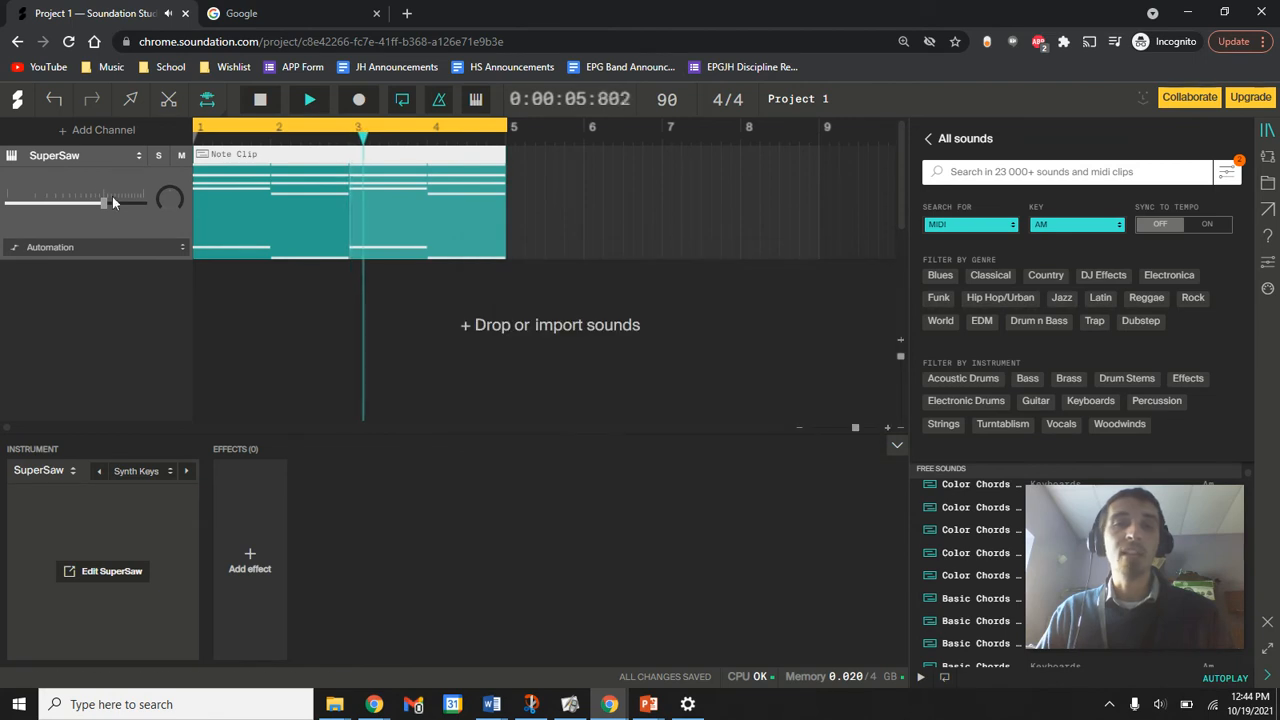
Step: Change the channel's instrument to SAM-1 and load its Acoustic Piano sound
click(88, 157)
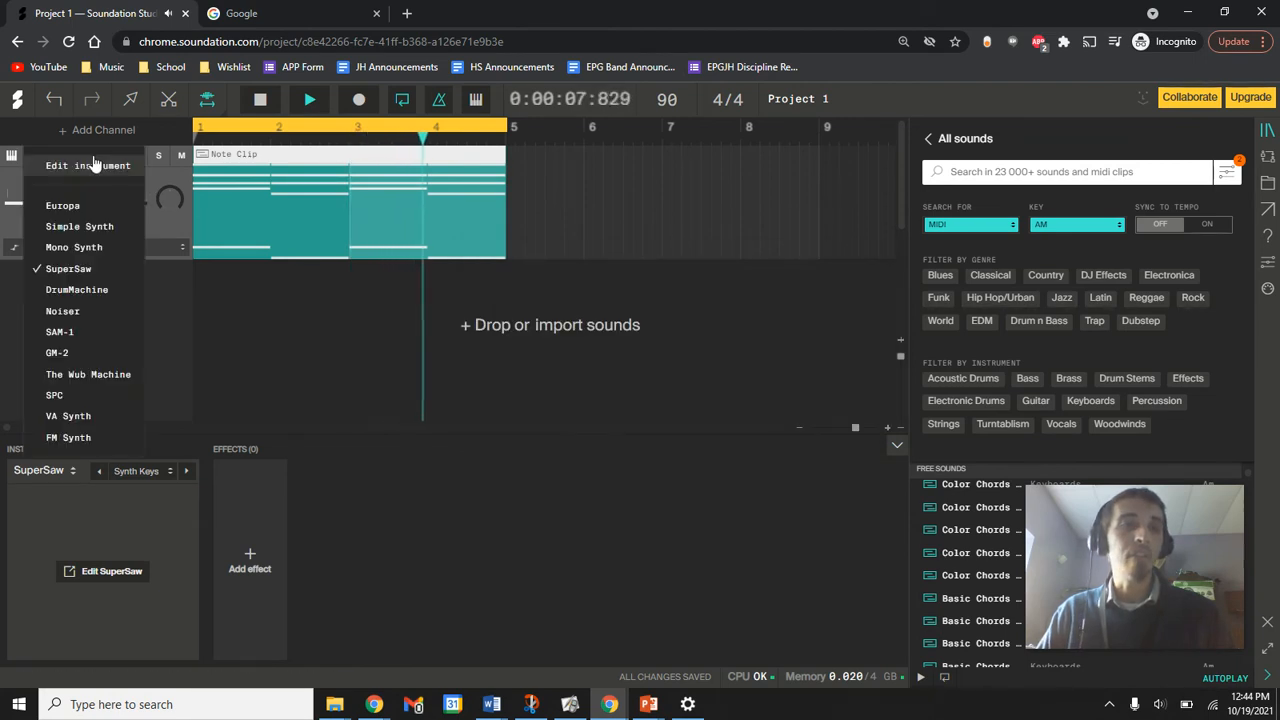
click(60, 332)
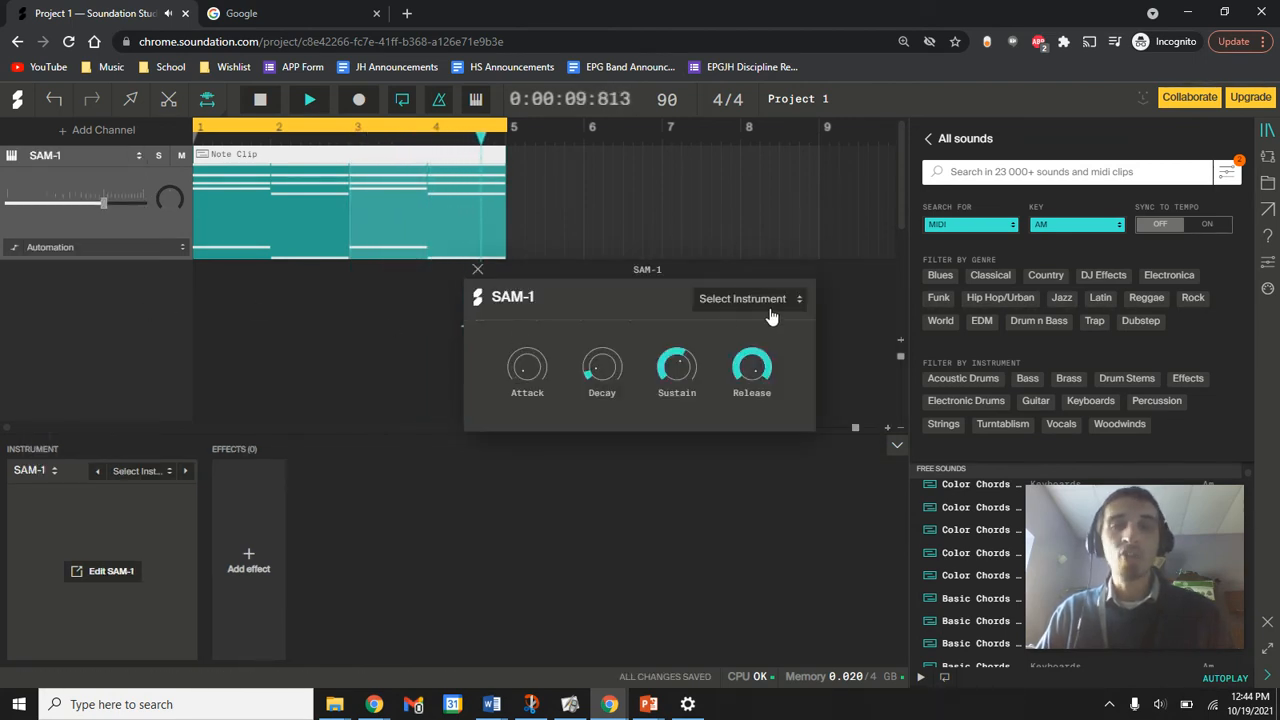
click(768, 306)
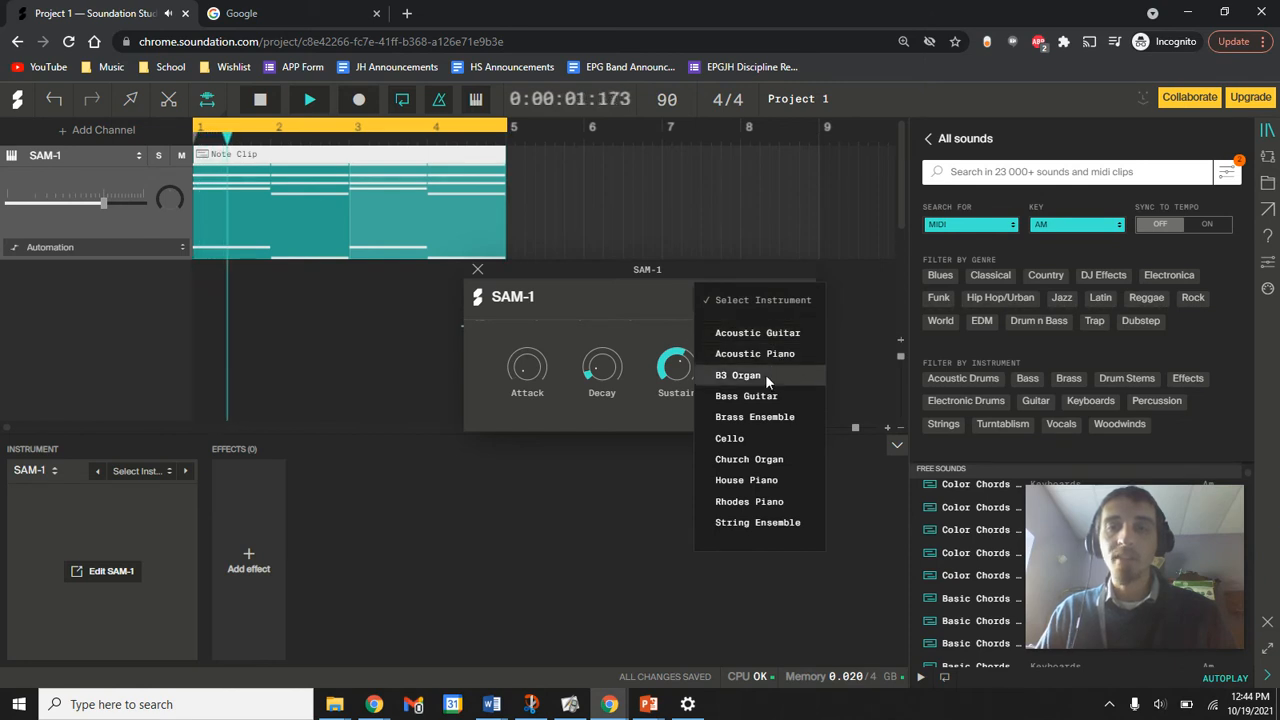
click(780, 353)
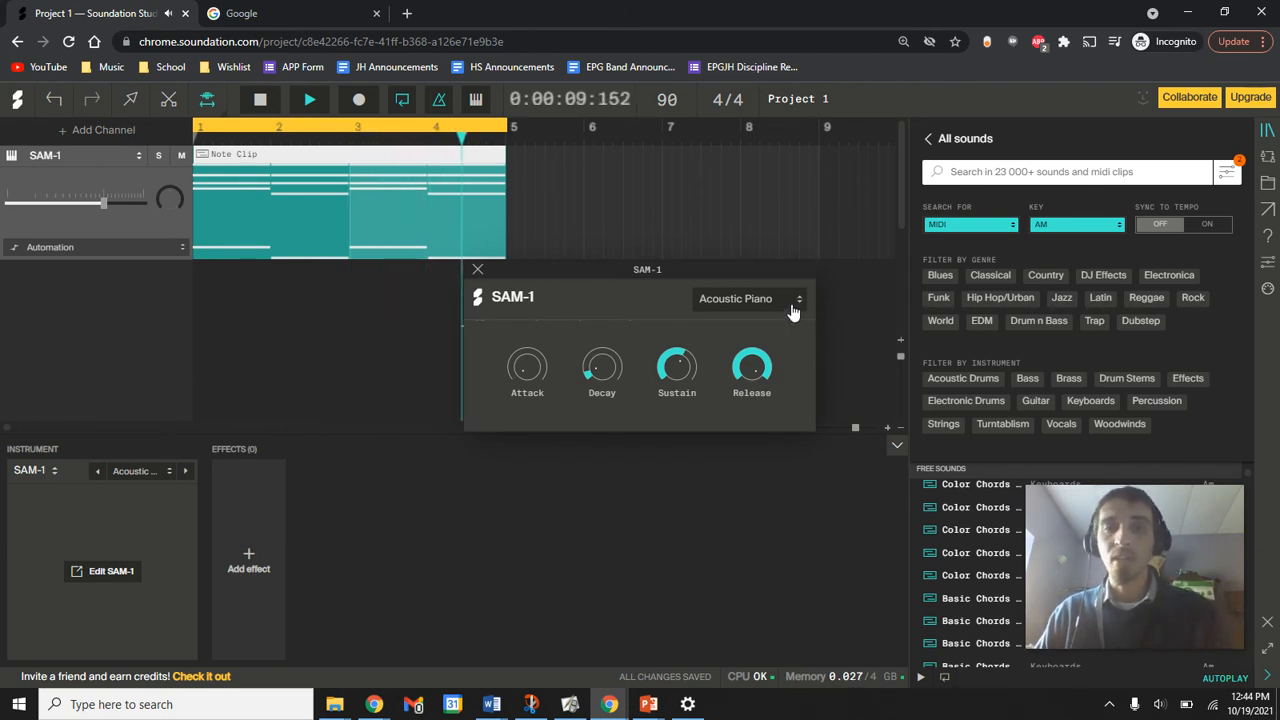
Step: Try the Cello and String Ensemble sounds on the SAM-1 during playback
click(791, 303)
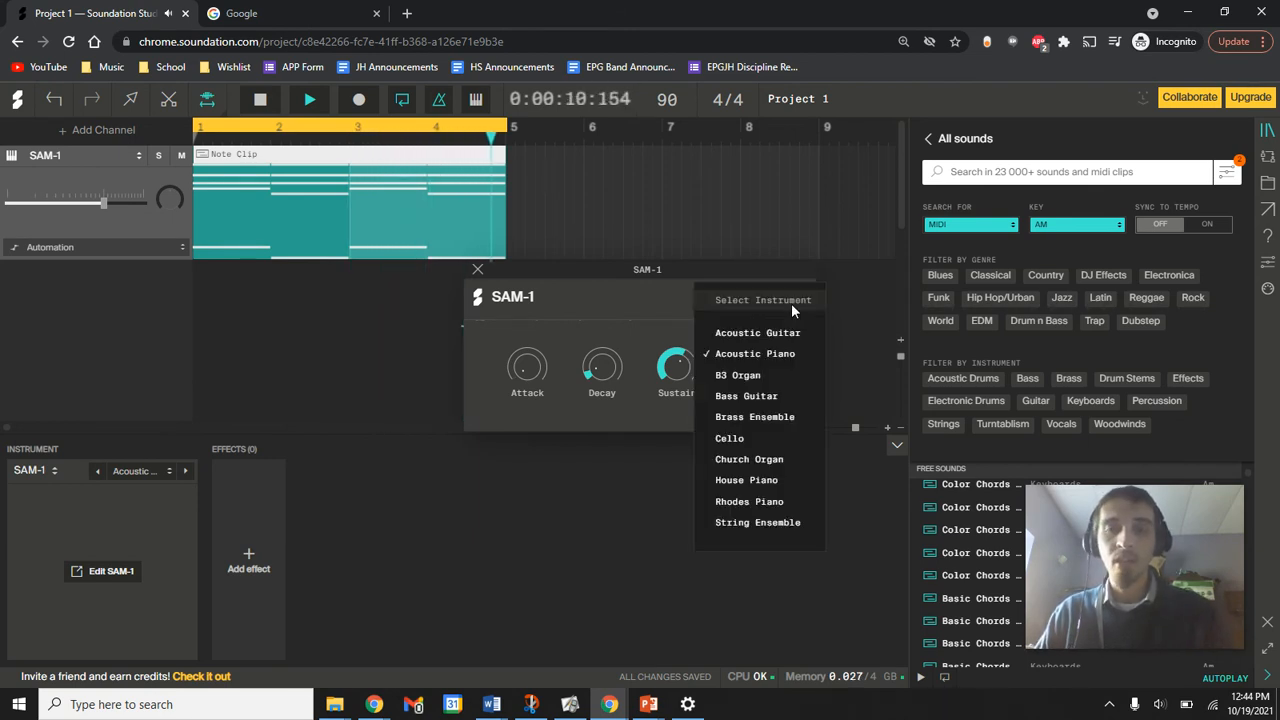
click(760, 446)
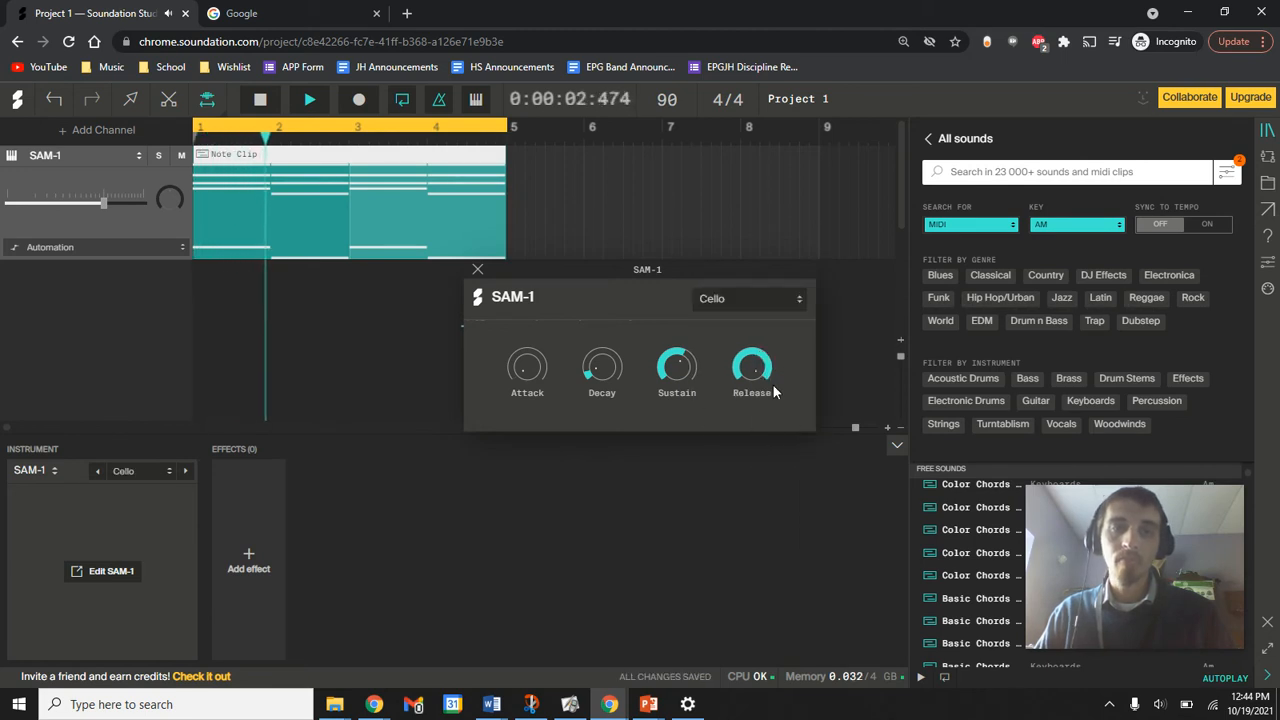
click(770, 299)
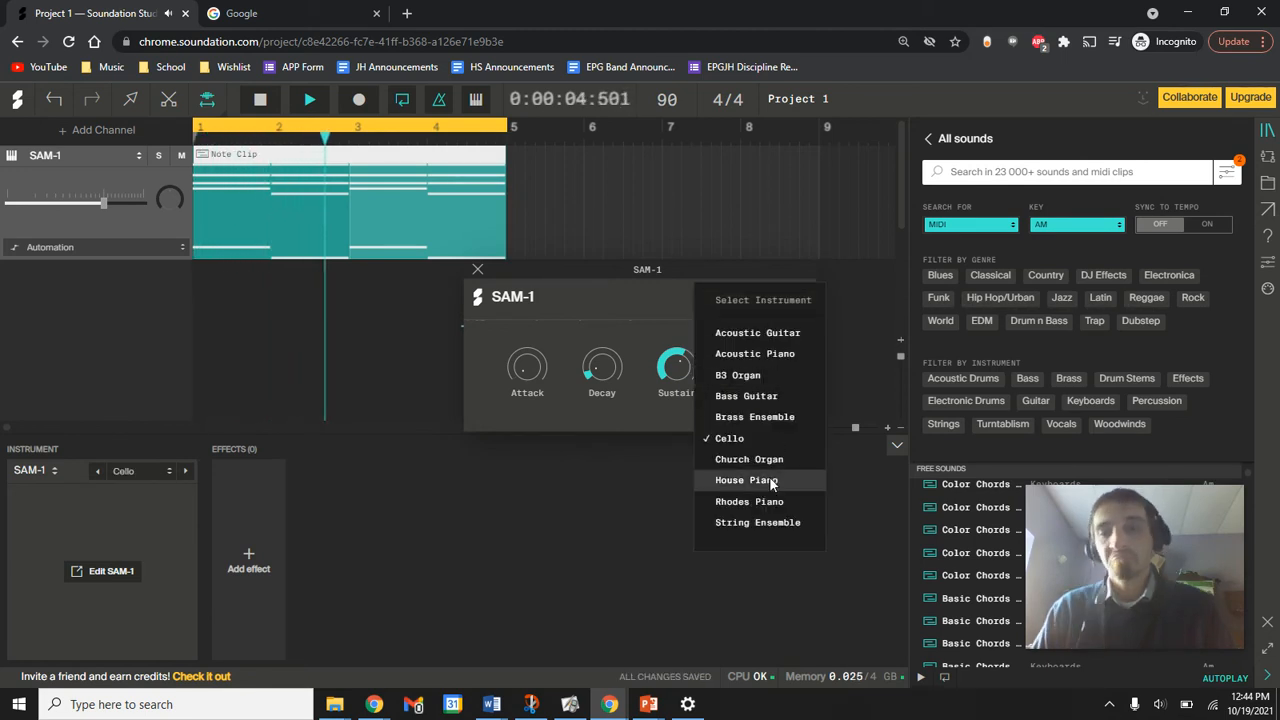
click(775, 522)
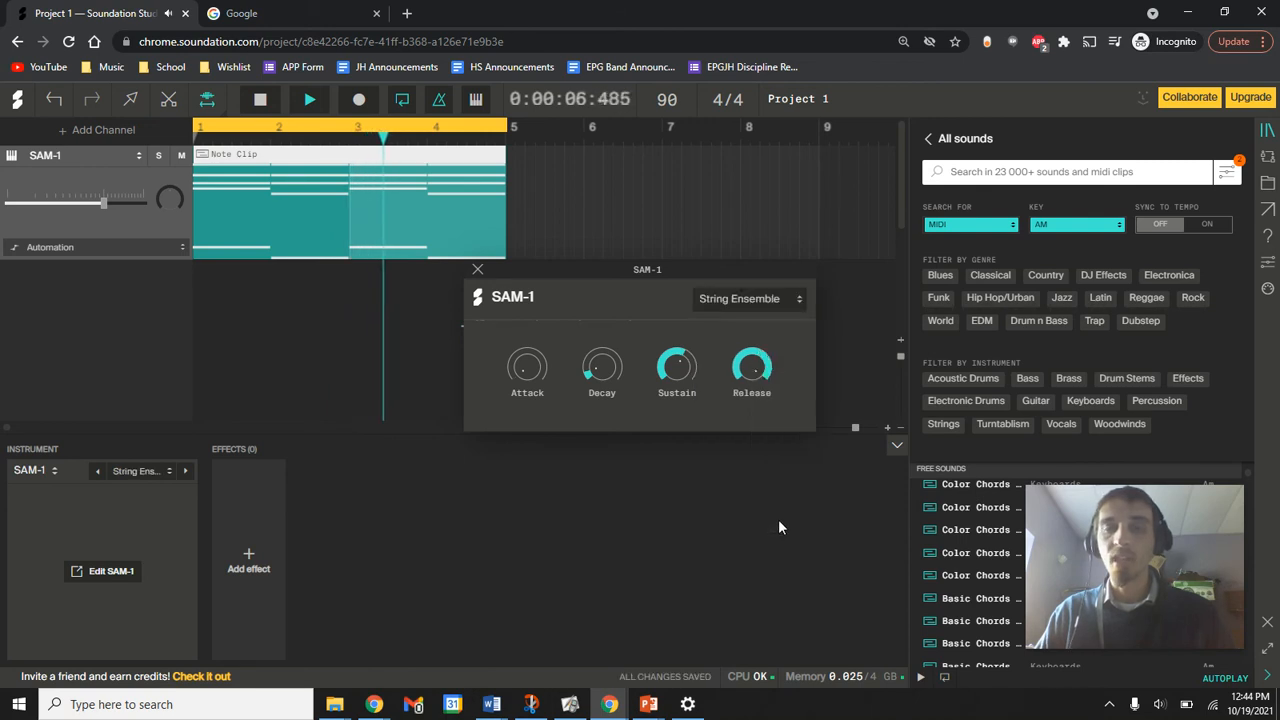
mouse_move(763, 390)
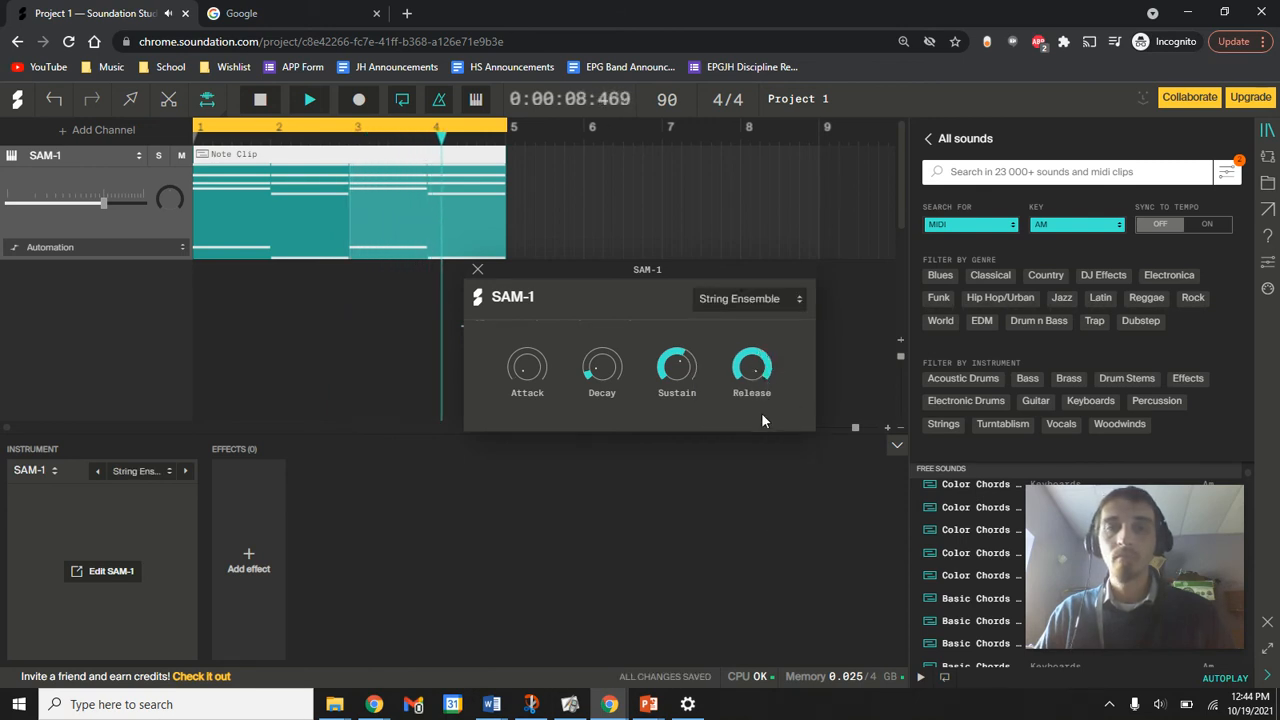
Step: Try the SAM-1's Church Organ sound, then close the editor and stop playback
click(751, 297)
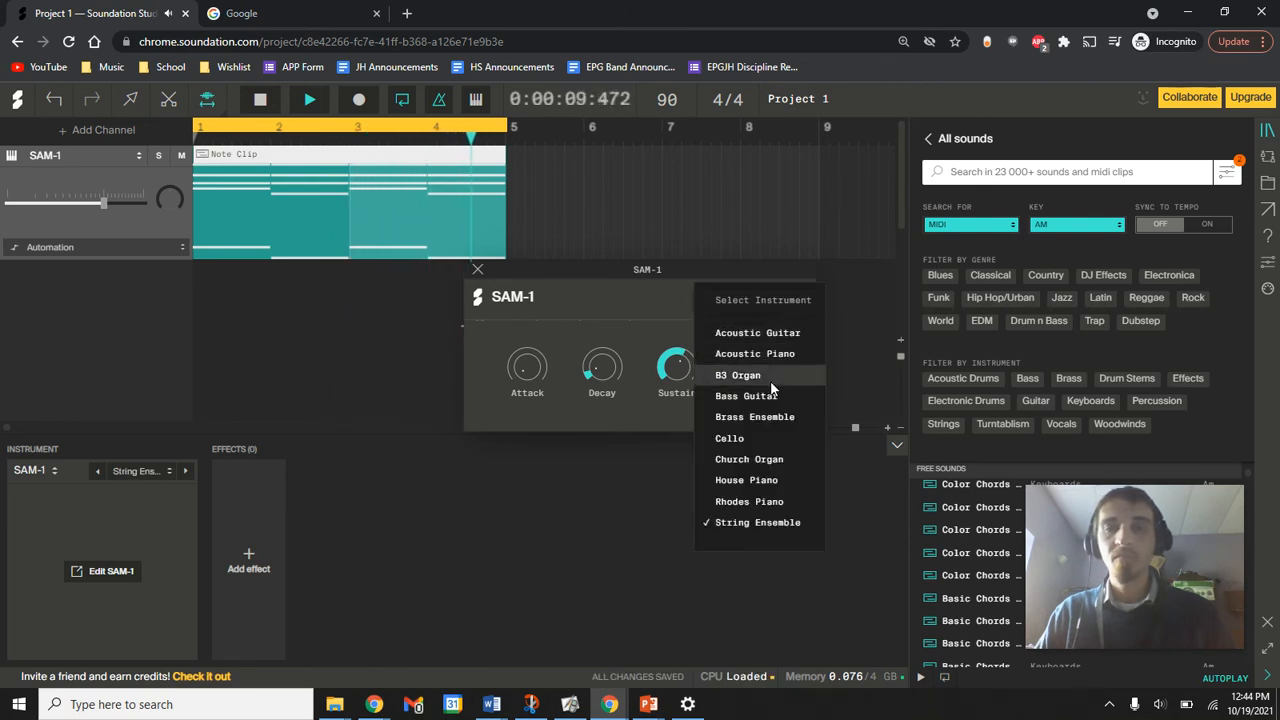
click(770, 462)
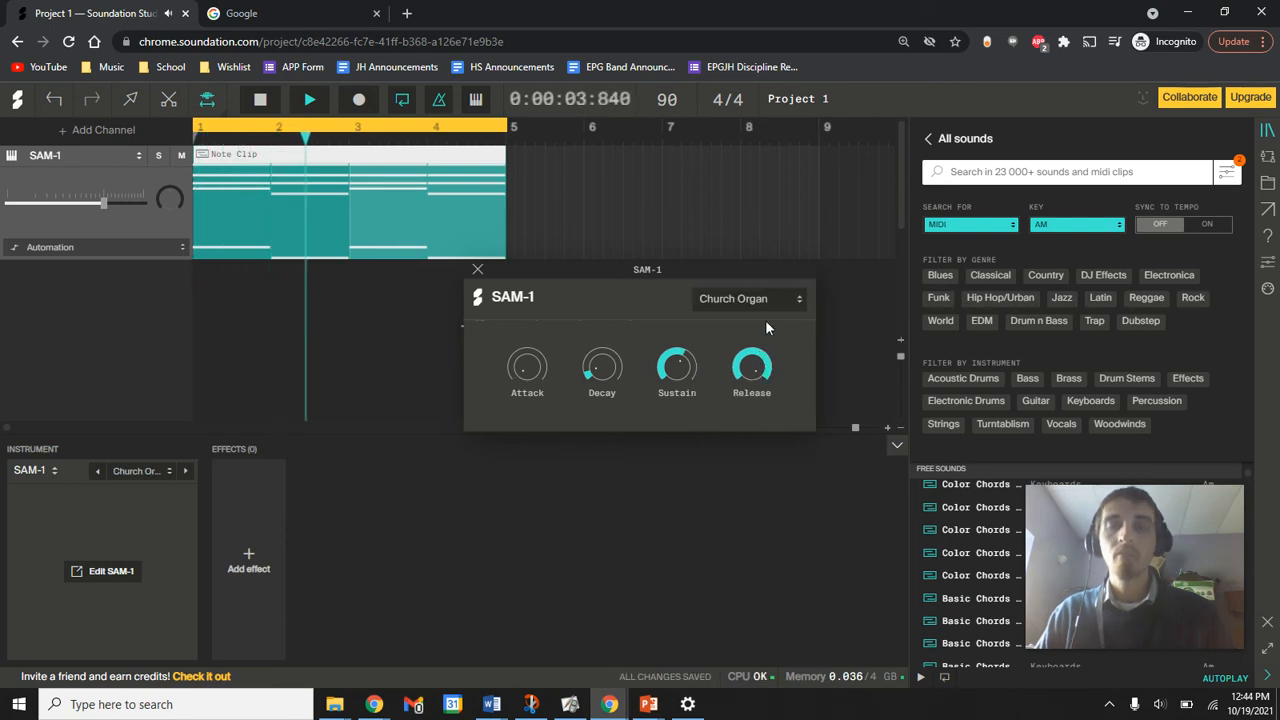
click(477, 269)
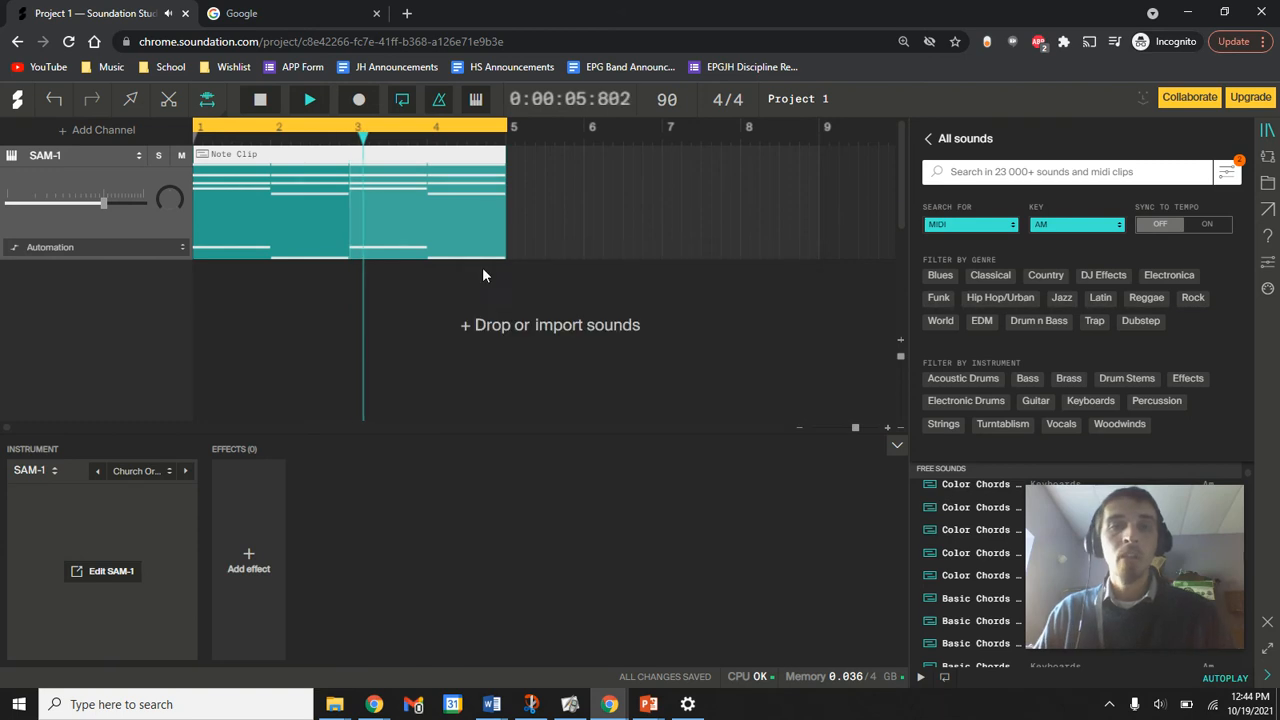
key(space)
Step: Reopen the SAM-1 editor from the channel and select the String Ensemble sound
click(63, 162)
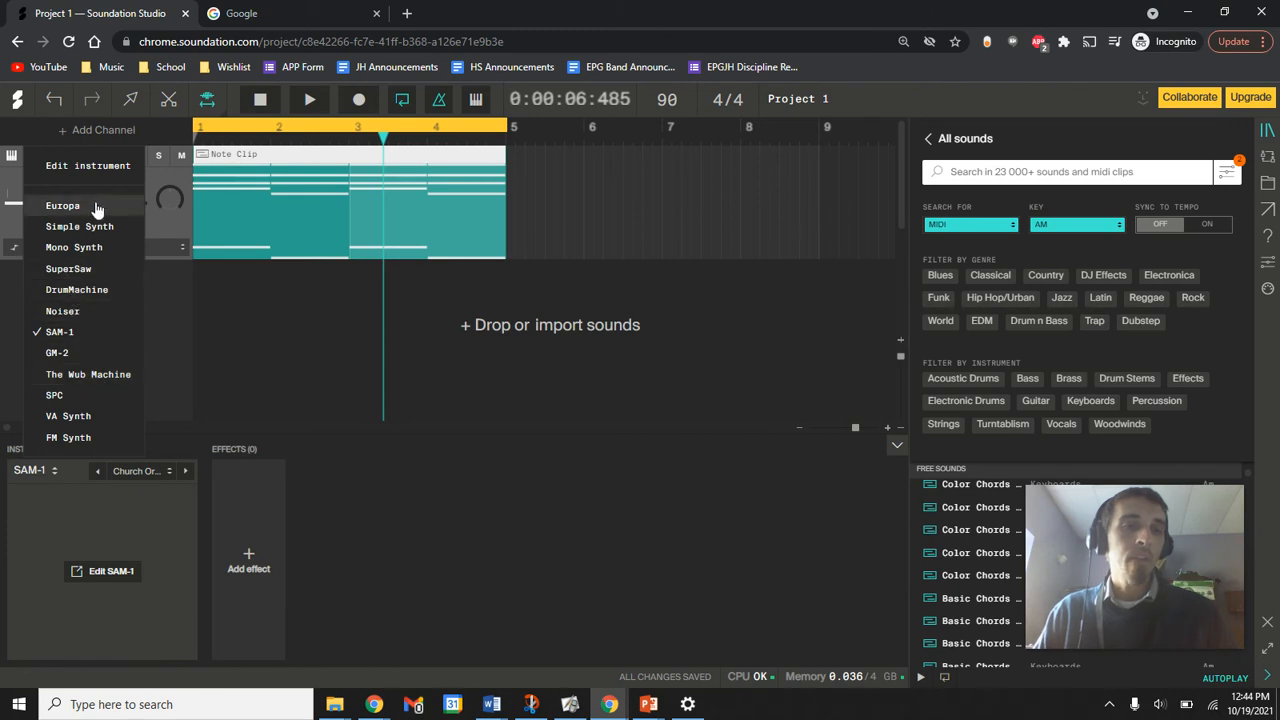
click(98, 168)
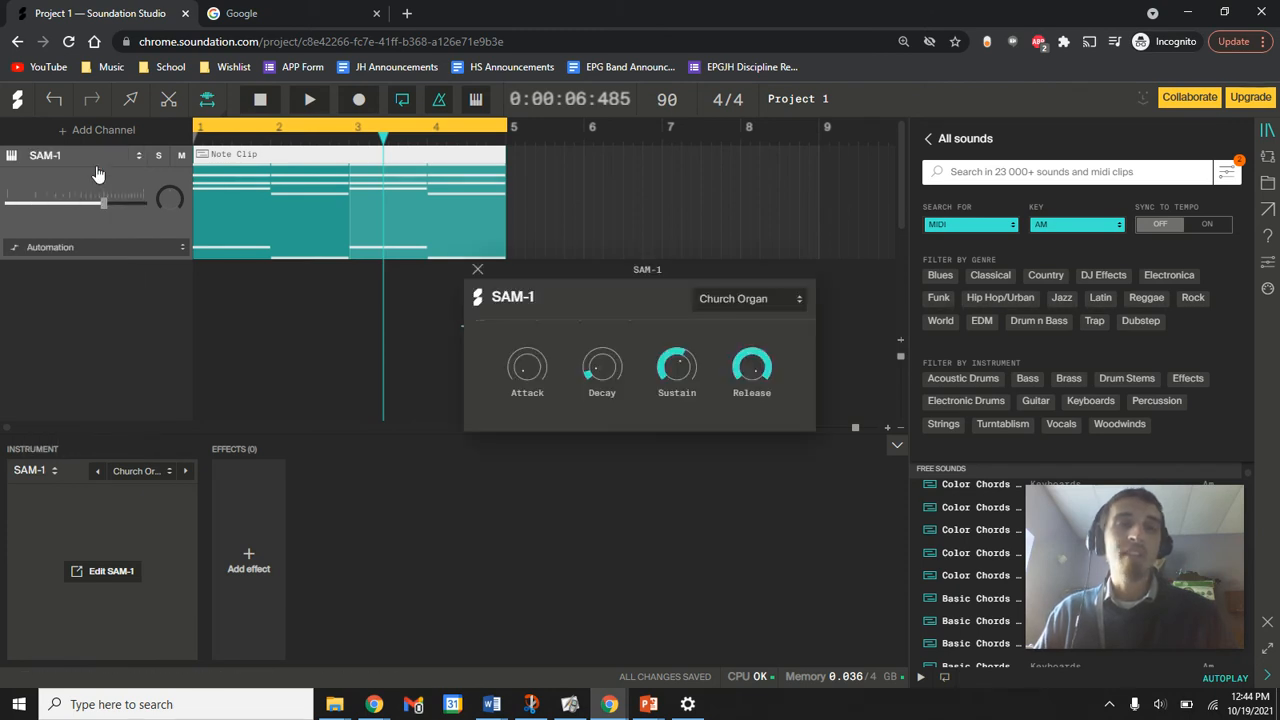
click(765, 302)
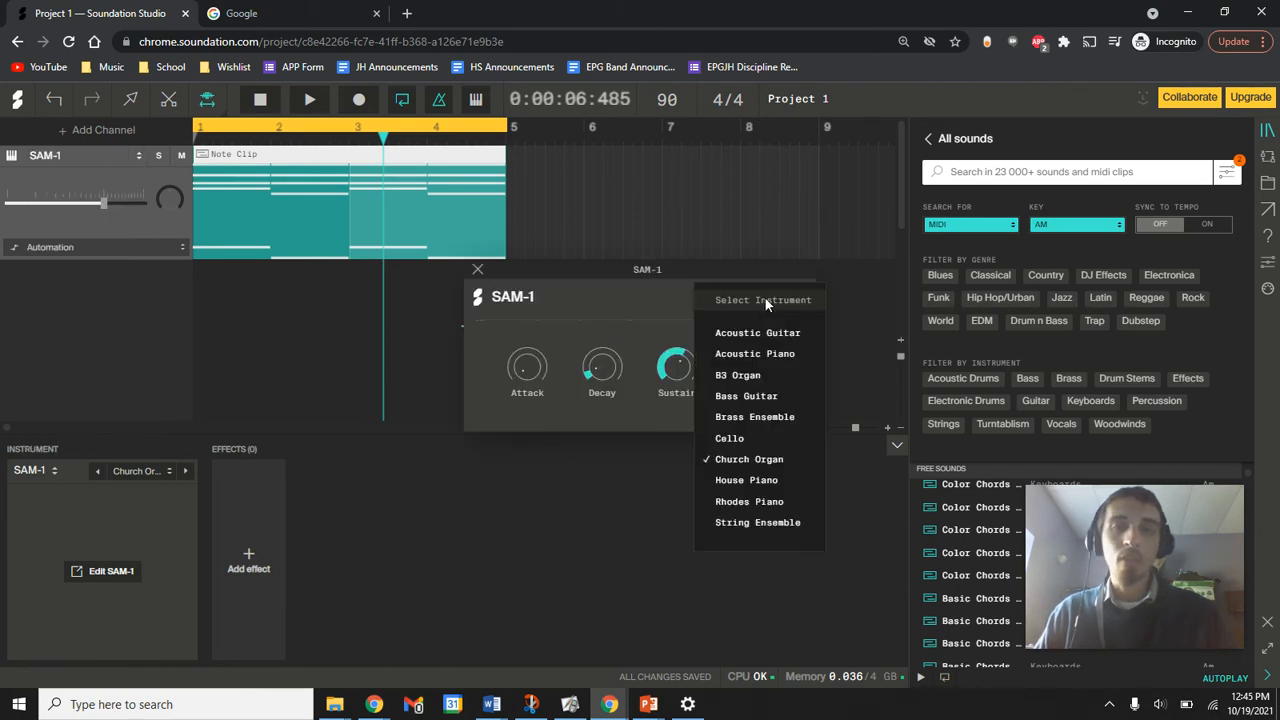
click(767, 522)
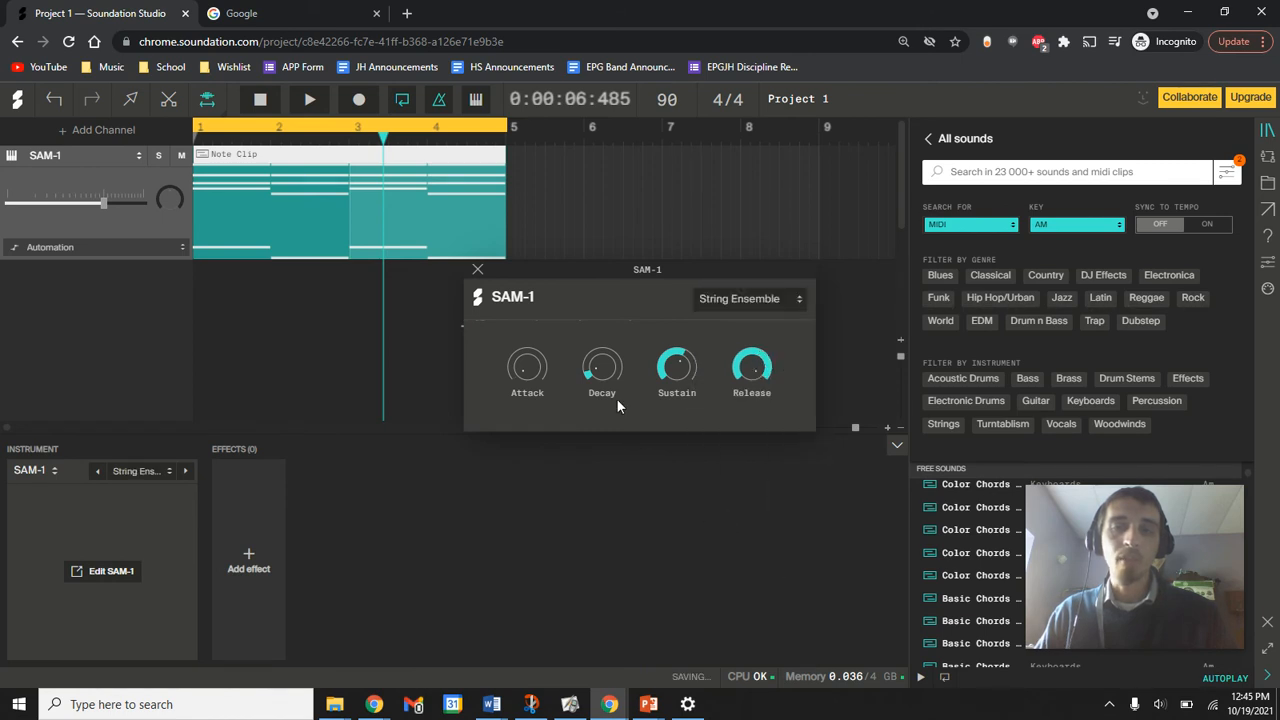
Step: Set the SAM-1's Attack to 326 ms, raise Decay, lower Sustain and Release, and close the editor
drag(529, 367, 529, 340)
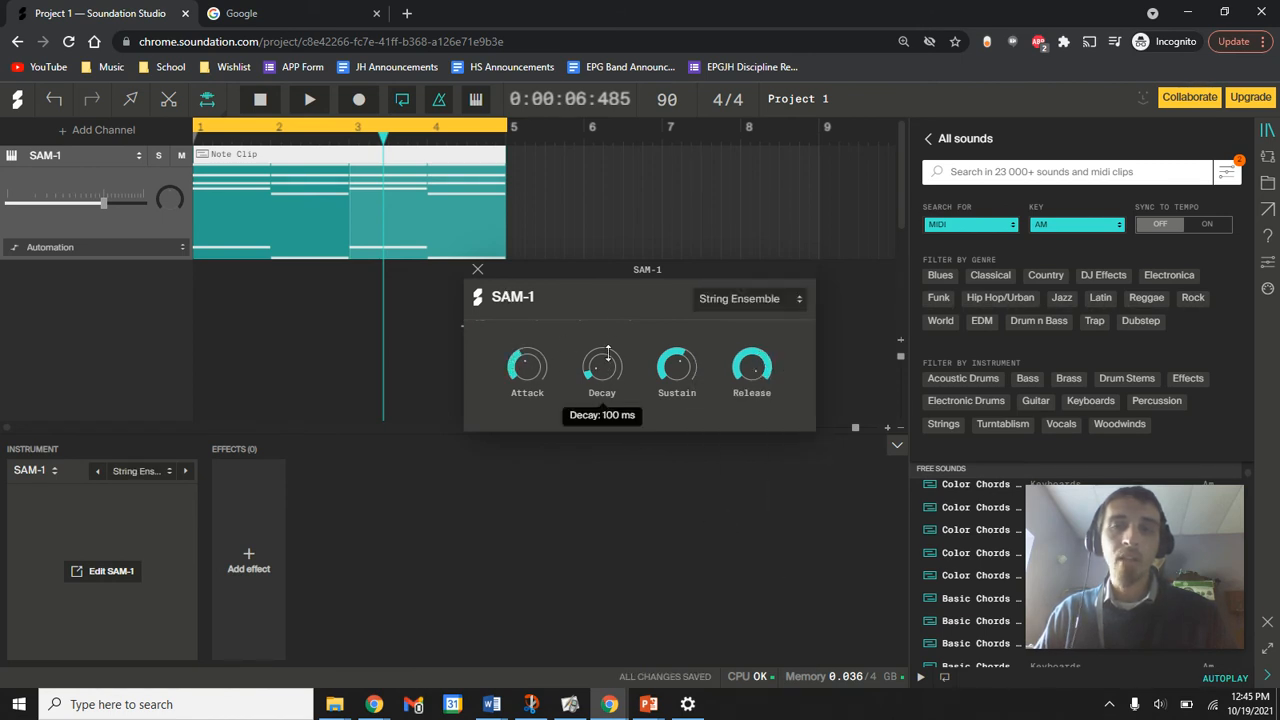
drag(667, 355, 679, 402)
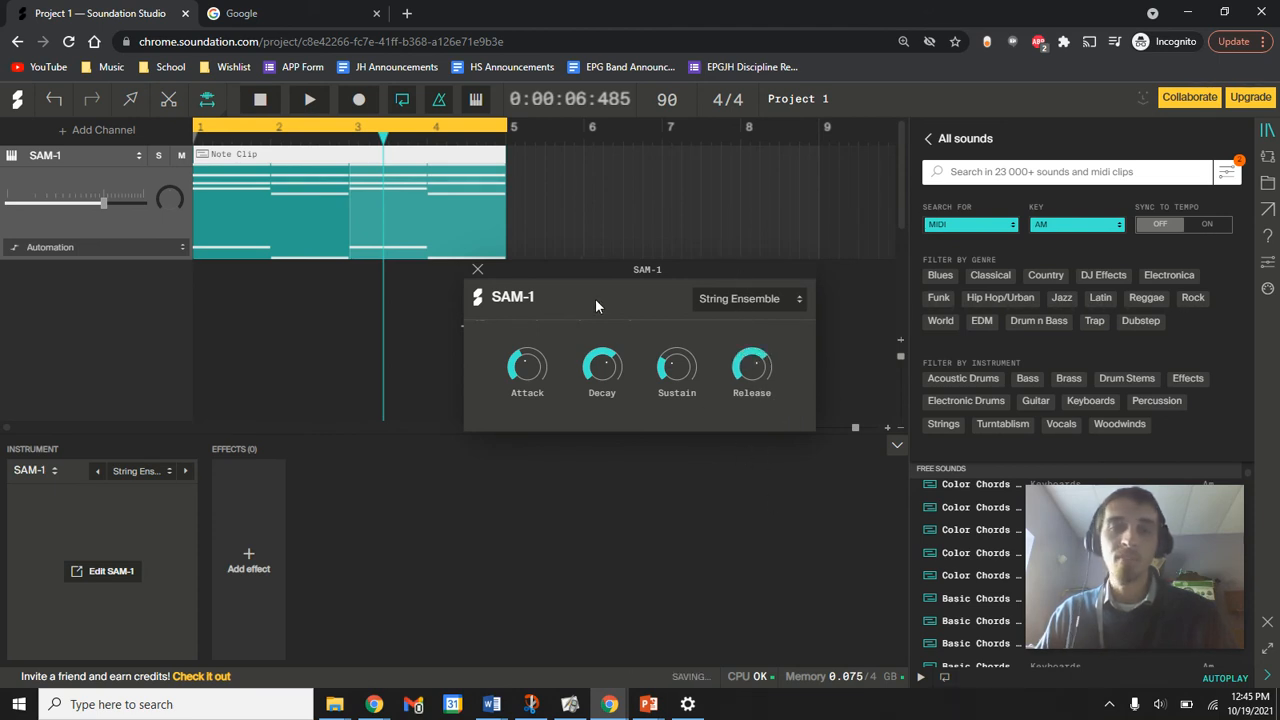
mouse_move(532, 378)
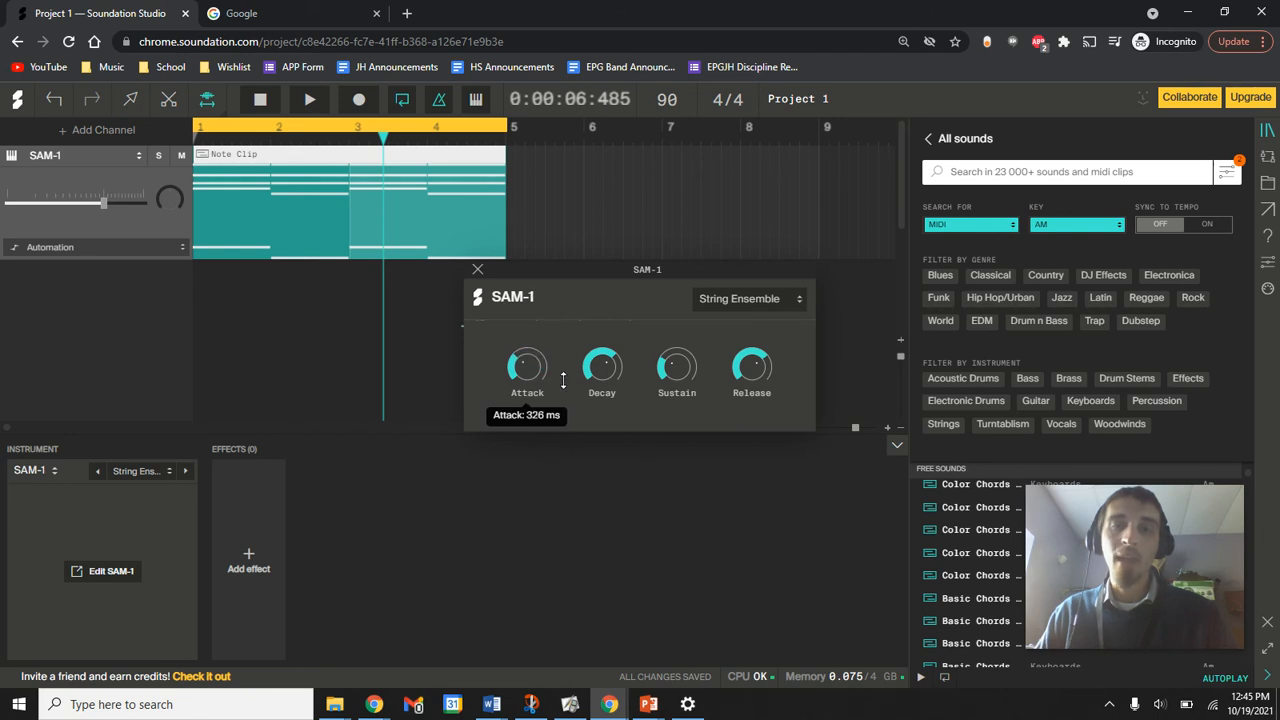
click(477, 269)
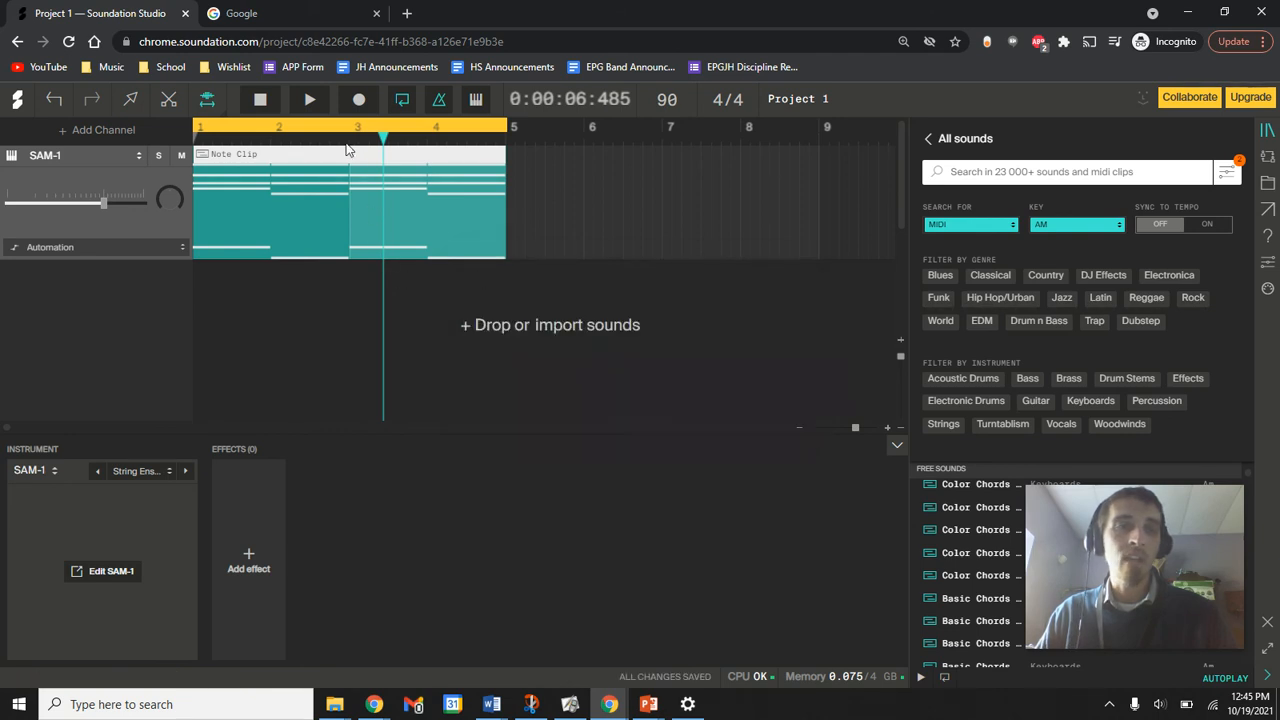
Step: Toggle the channel's Solo and Mute, raise its volume to +3.38 dB and try panning to 55% L and 27% R
click(158, 160)
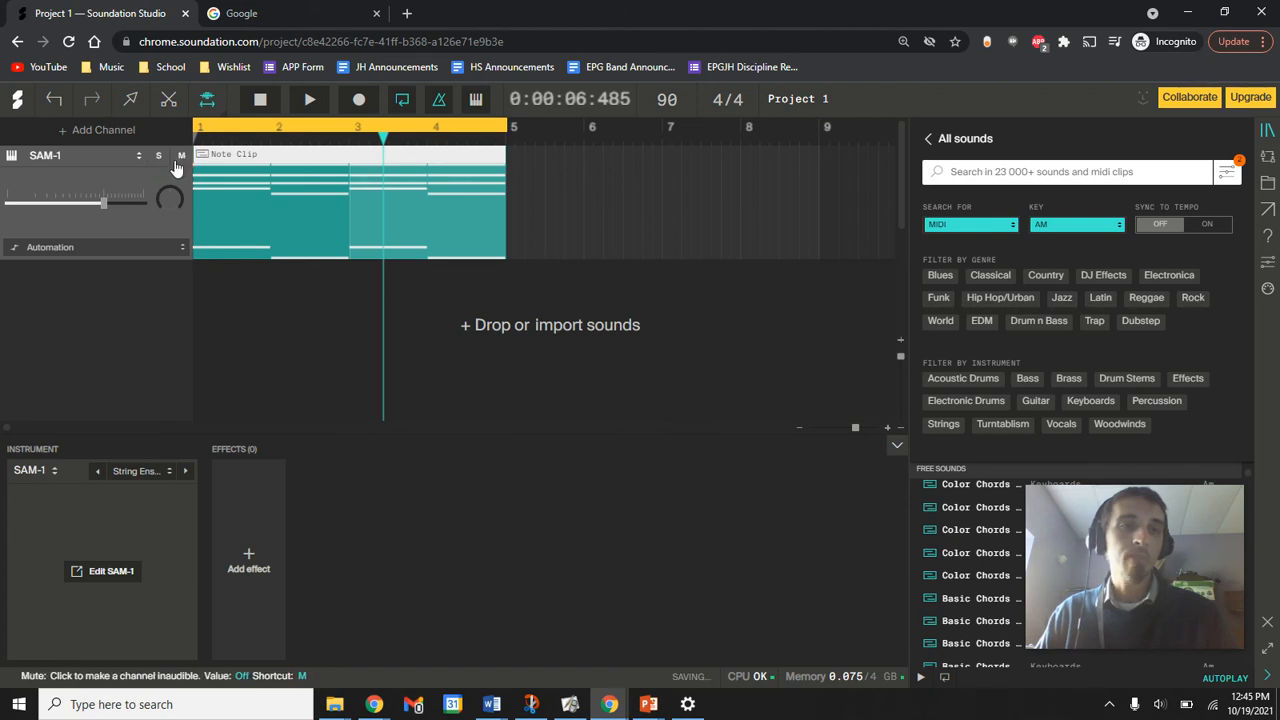
click(184, 161)
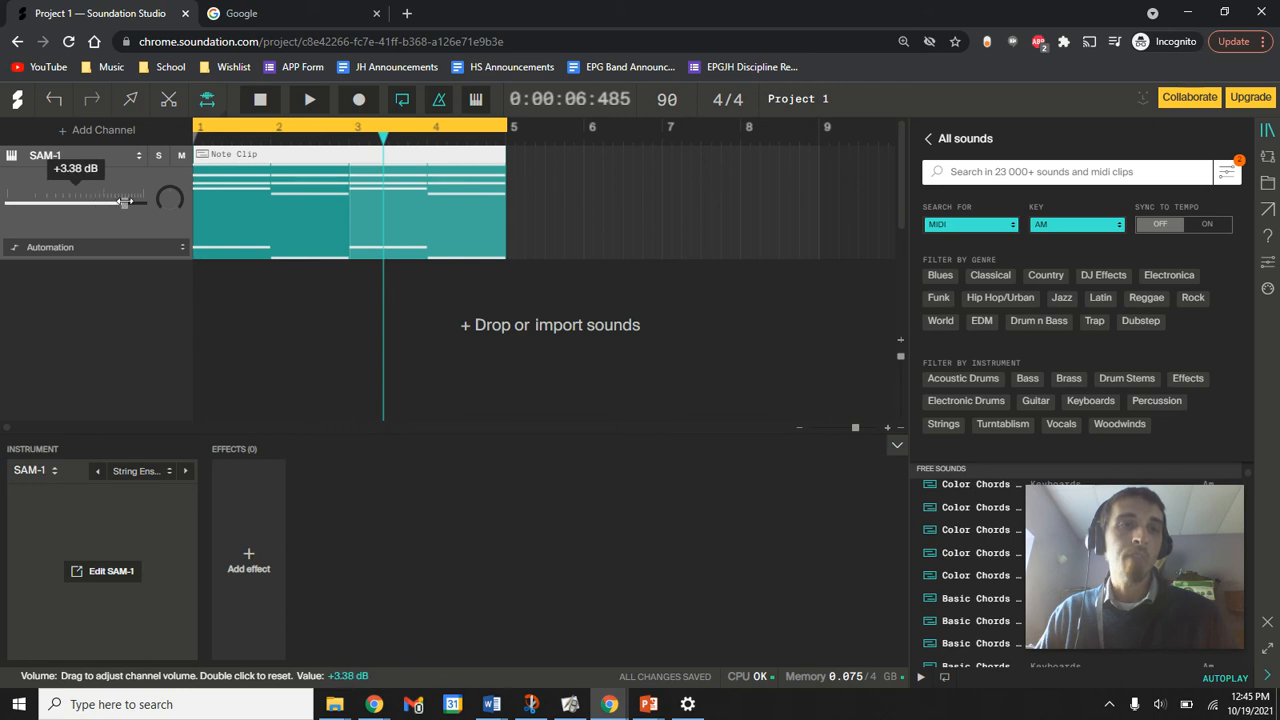
drag(168, 199, 651, 449)
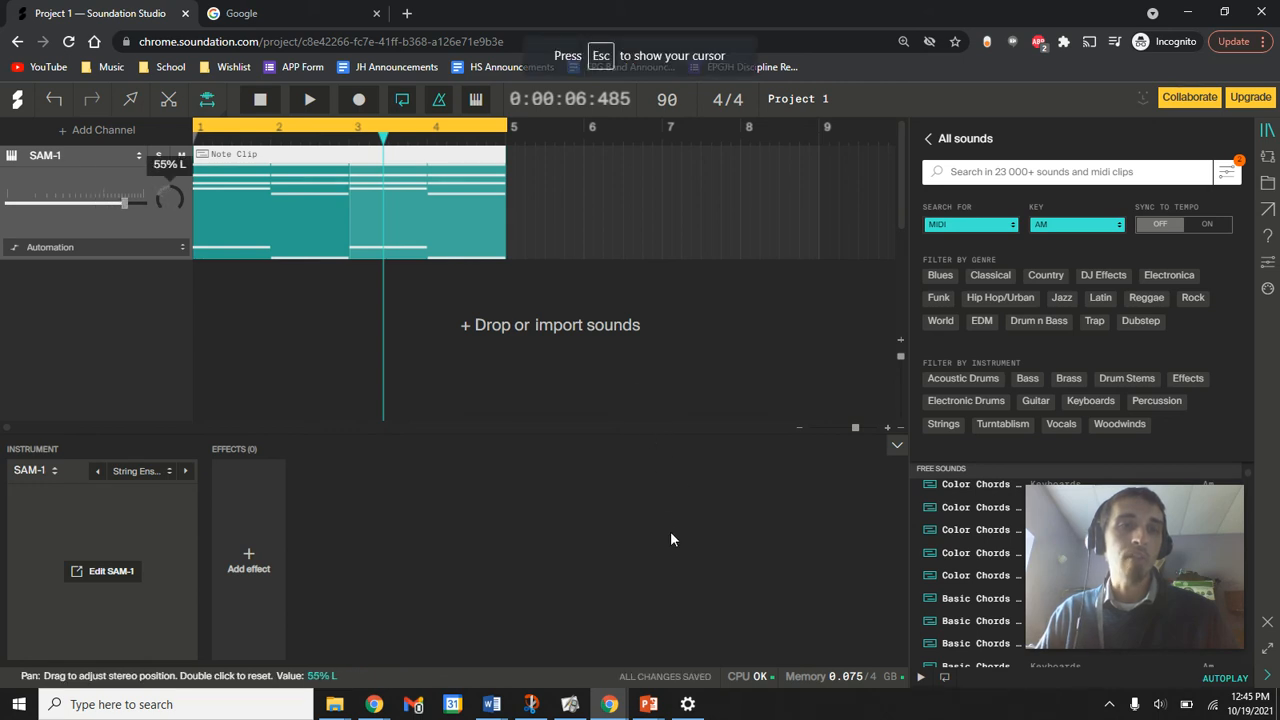
drag(651, 276, 651, 340)
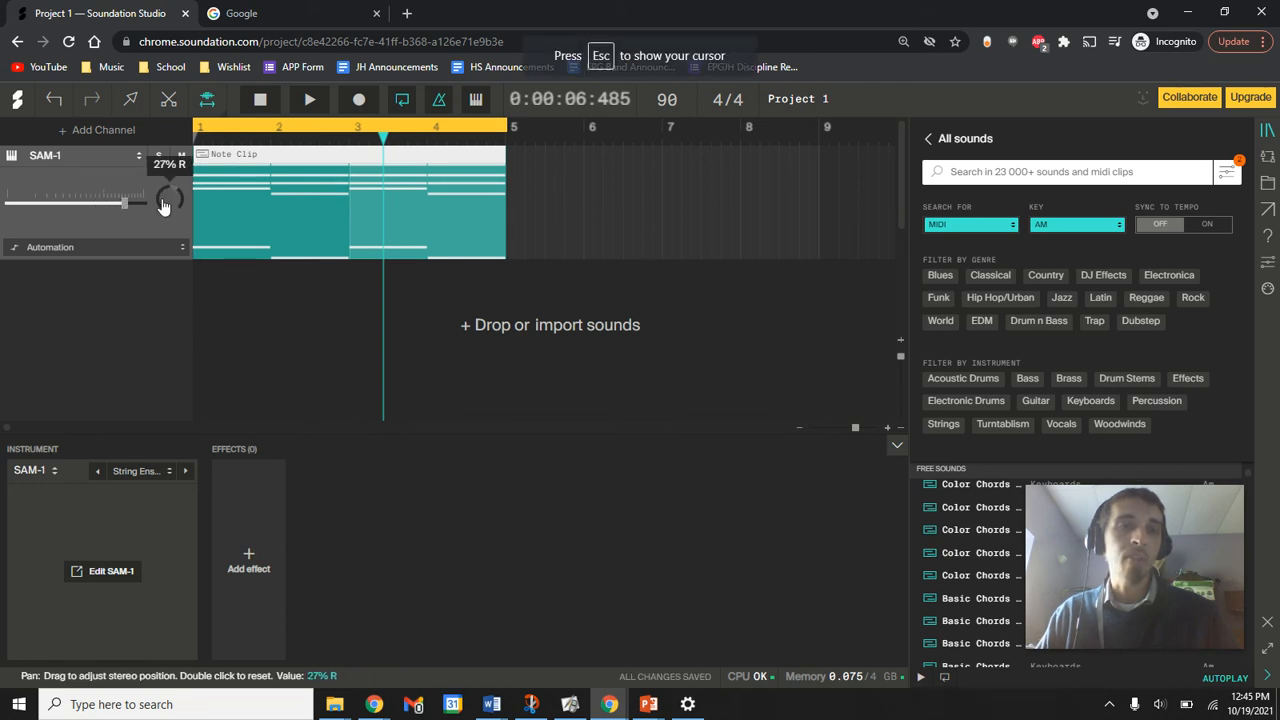
Step: Look over the SAM-1 channel's automation parameters and the channel types that can be added
click(110, 248)
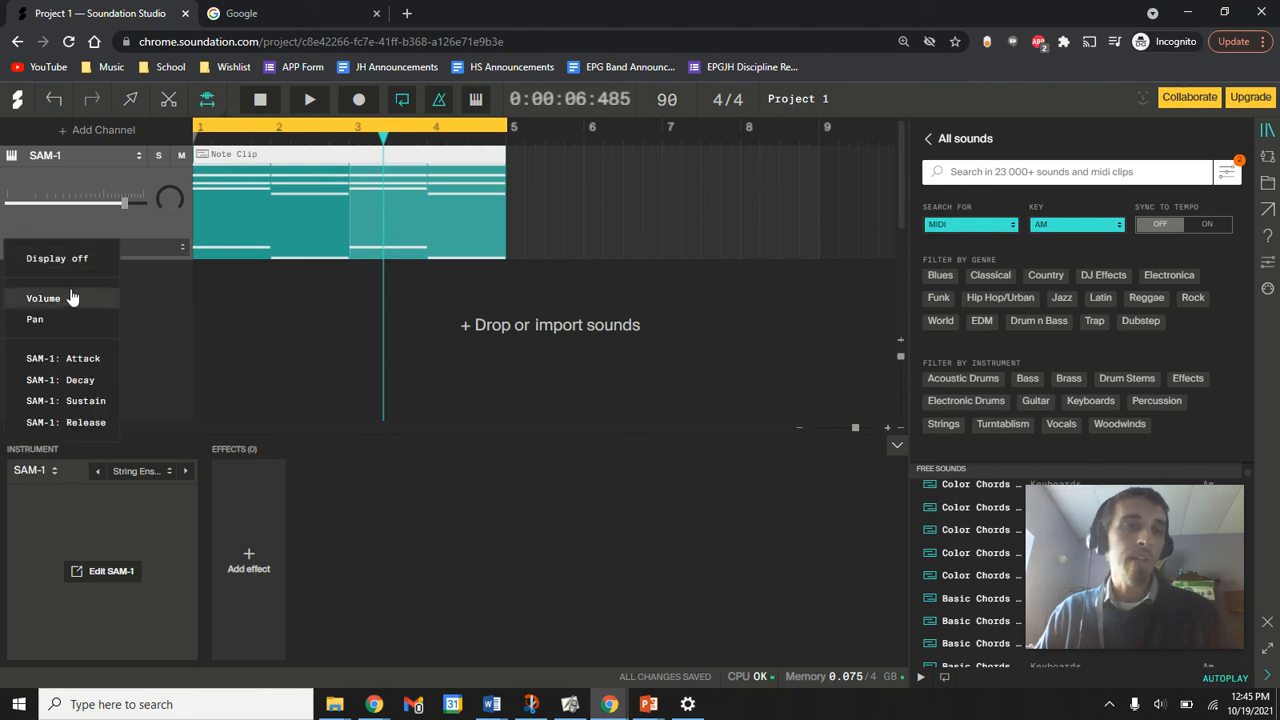
click(144, 251)
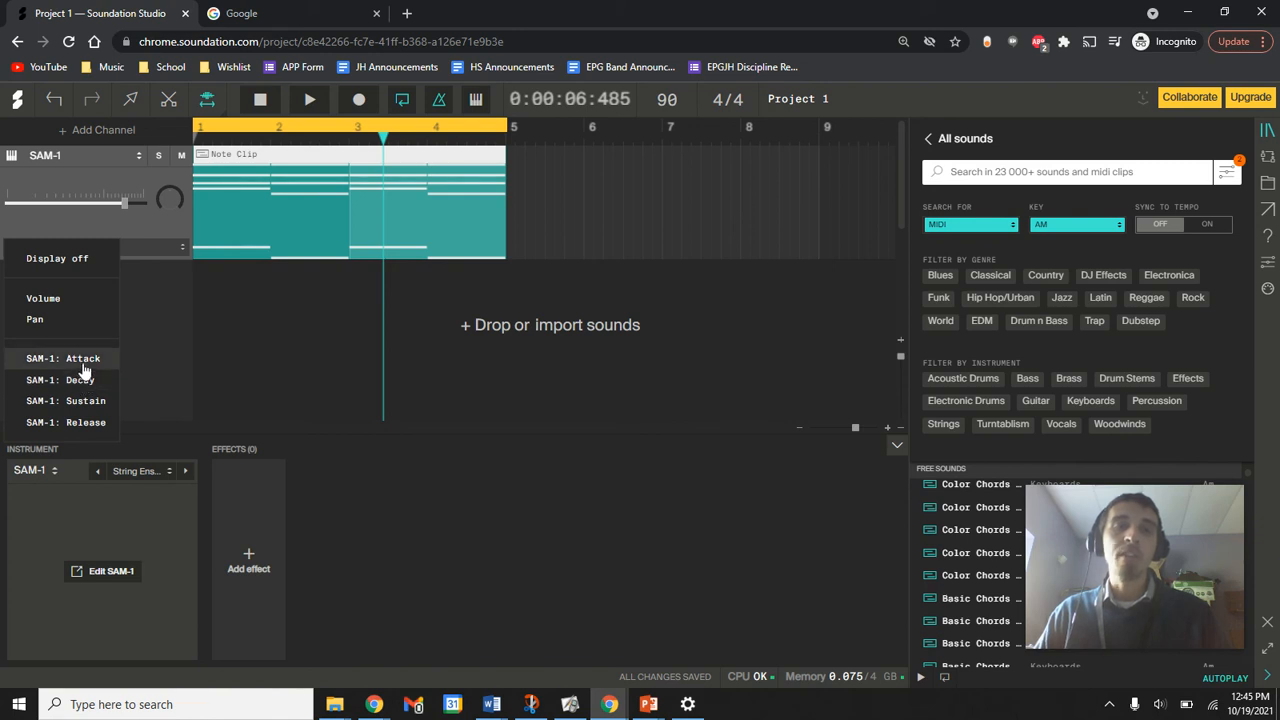
click(100, 131)
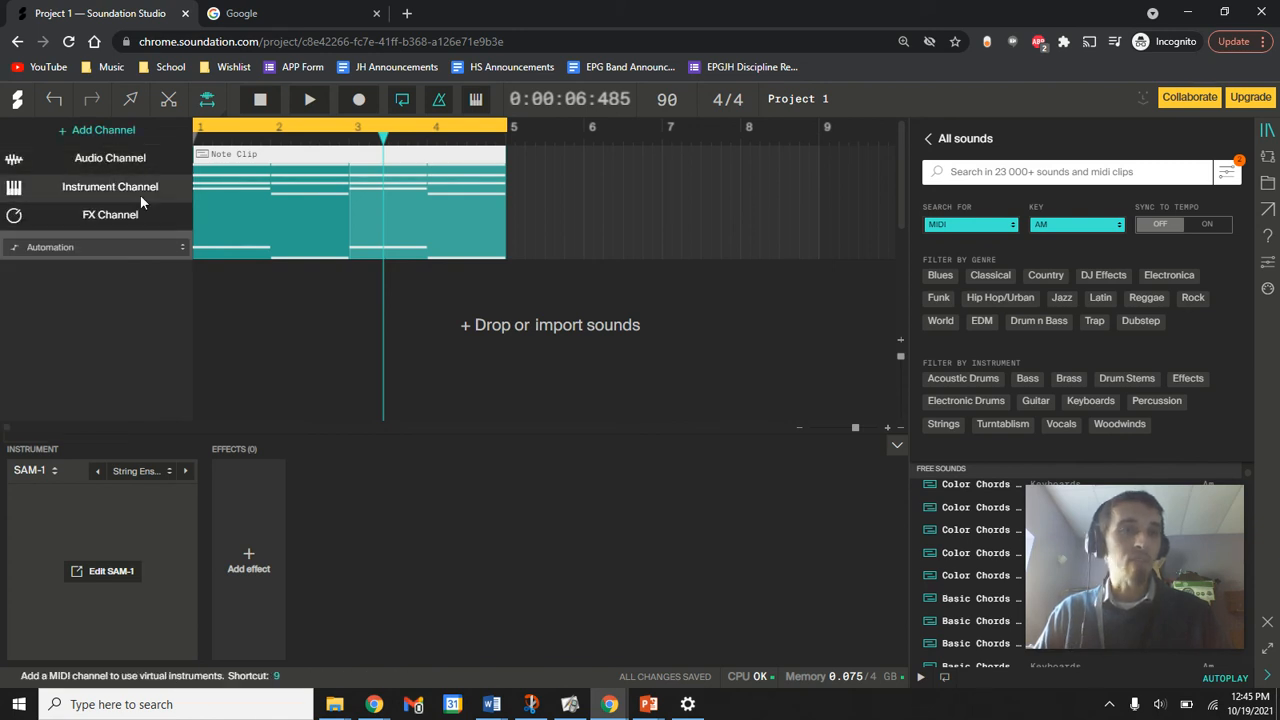
click(153, 341)
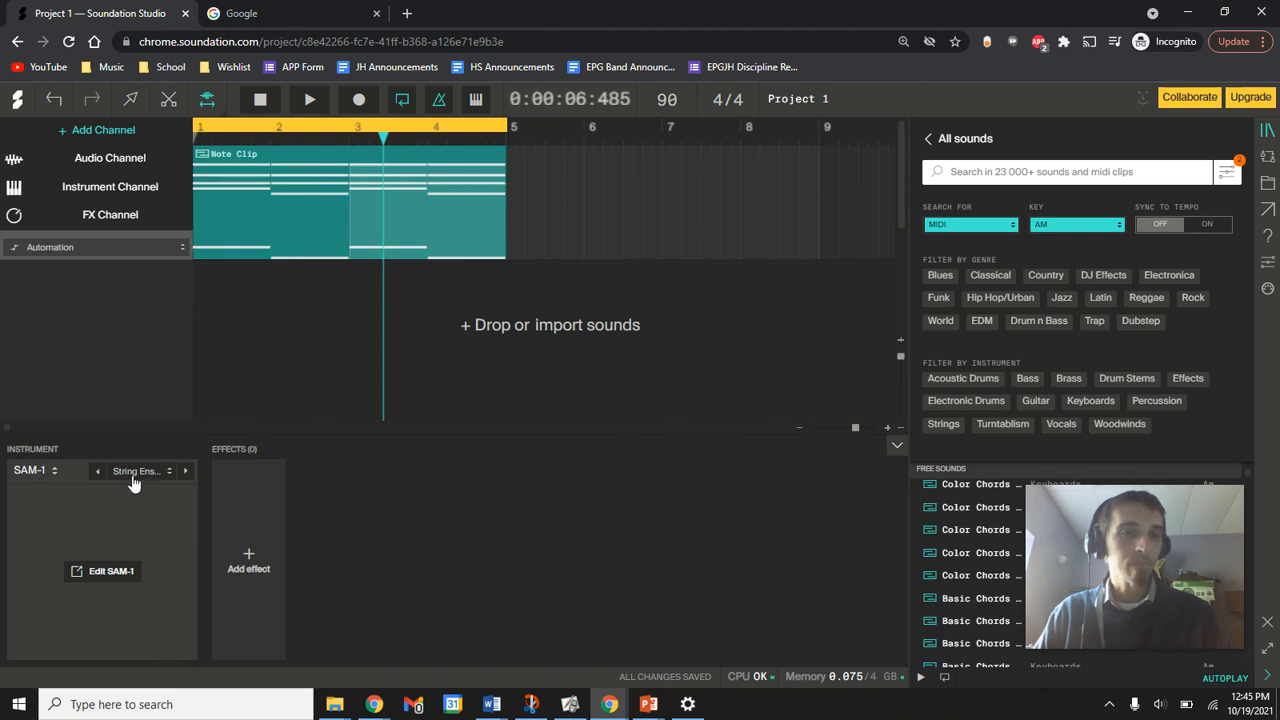
Step: Open the SAM-1 instrument editor to show its Attack, Decay, Sustain and Release controls
click(134, 483)
click(80, 570)
click(89, 572)
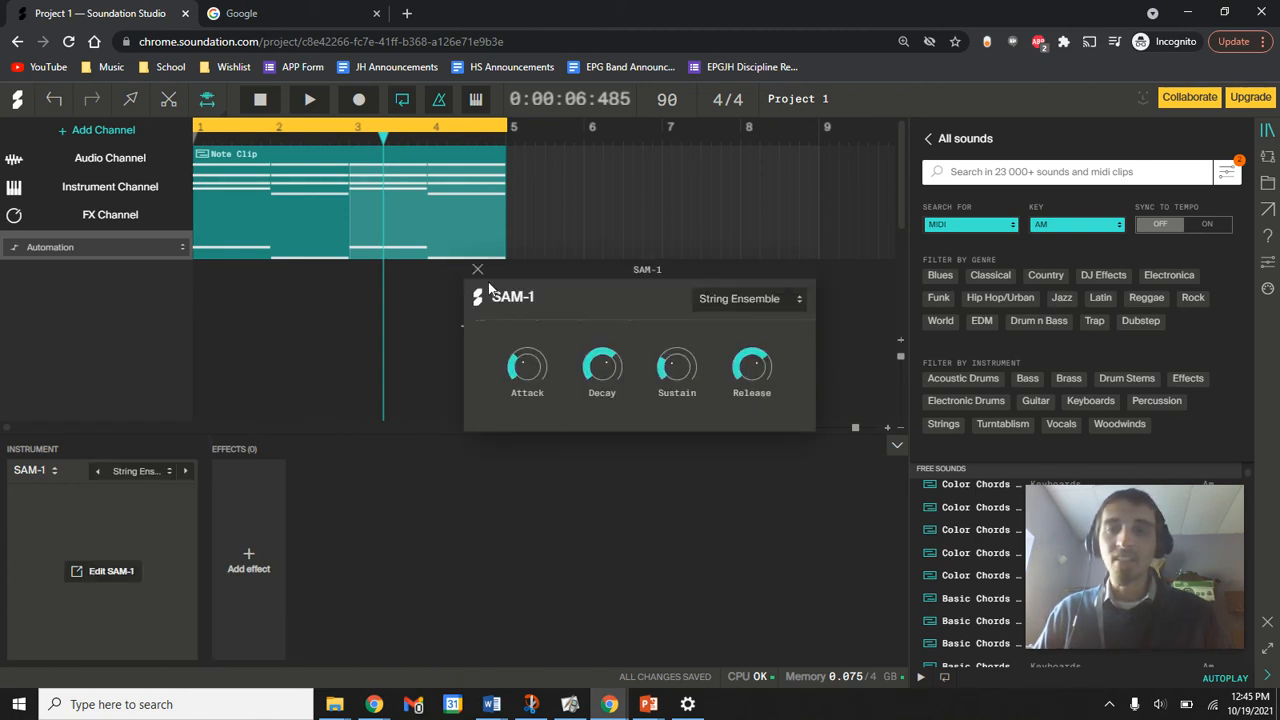
Step: Automate the SAM-1's Decay with a line rising from near minimum at bar 1 to near maximum at the end of bar 4, and play it
click(120, 246)
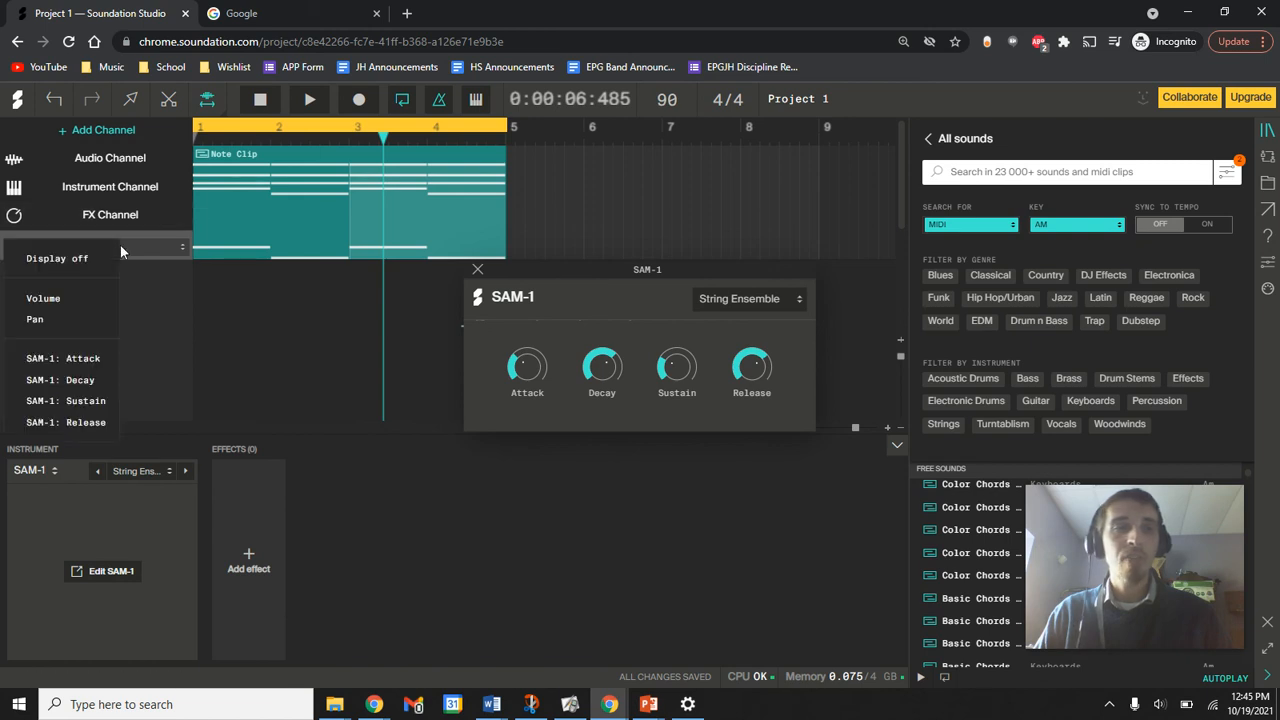
click(70, 380)
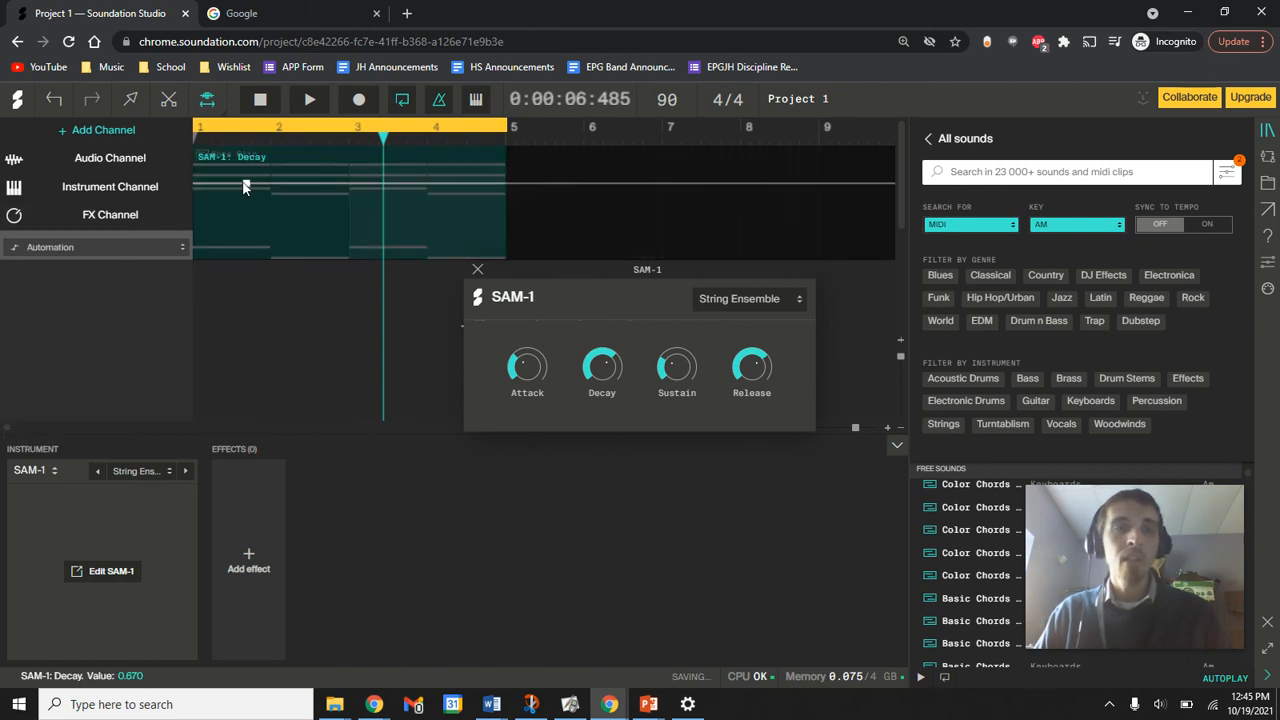
drag(244, 185, 496, 150)
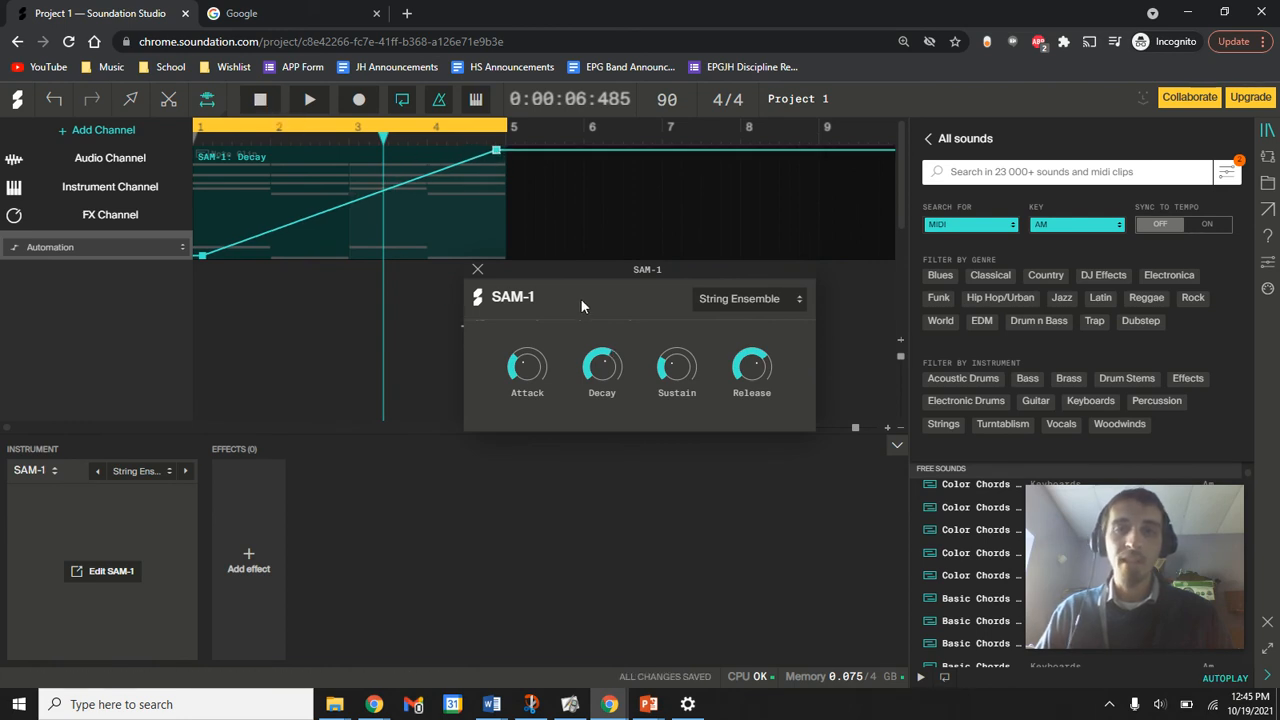
key(space)
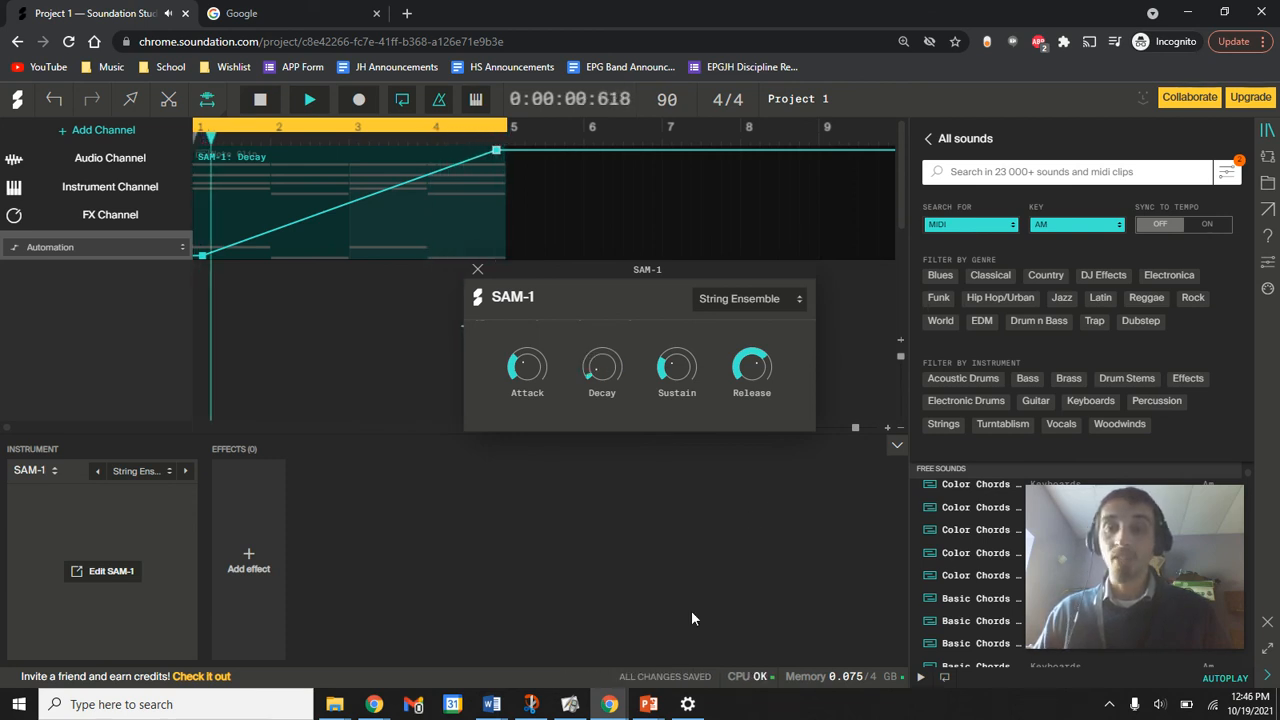
click(616, 708)
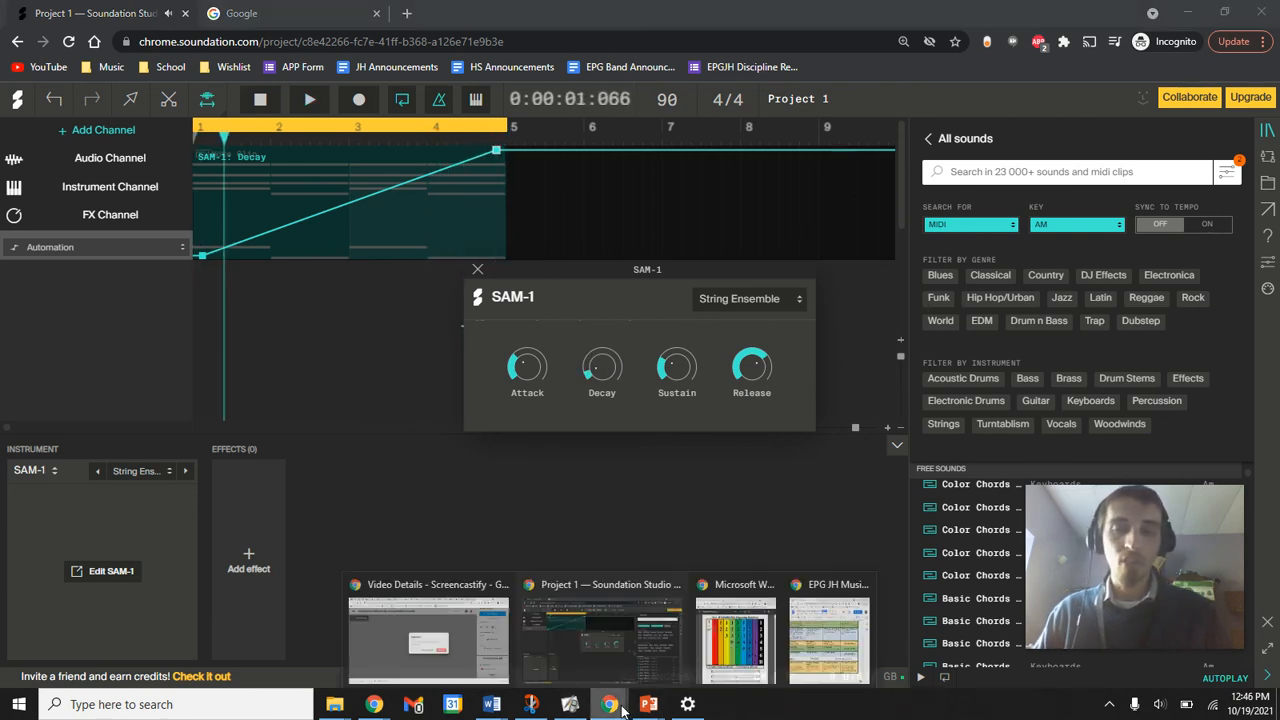
click(484, 636)
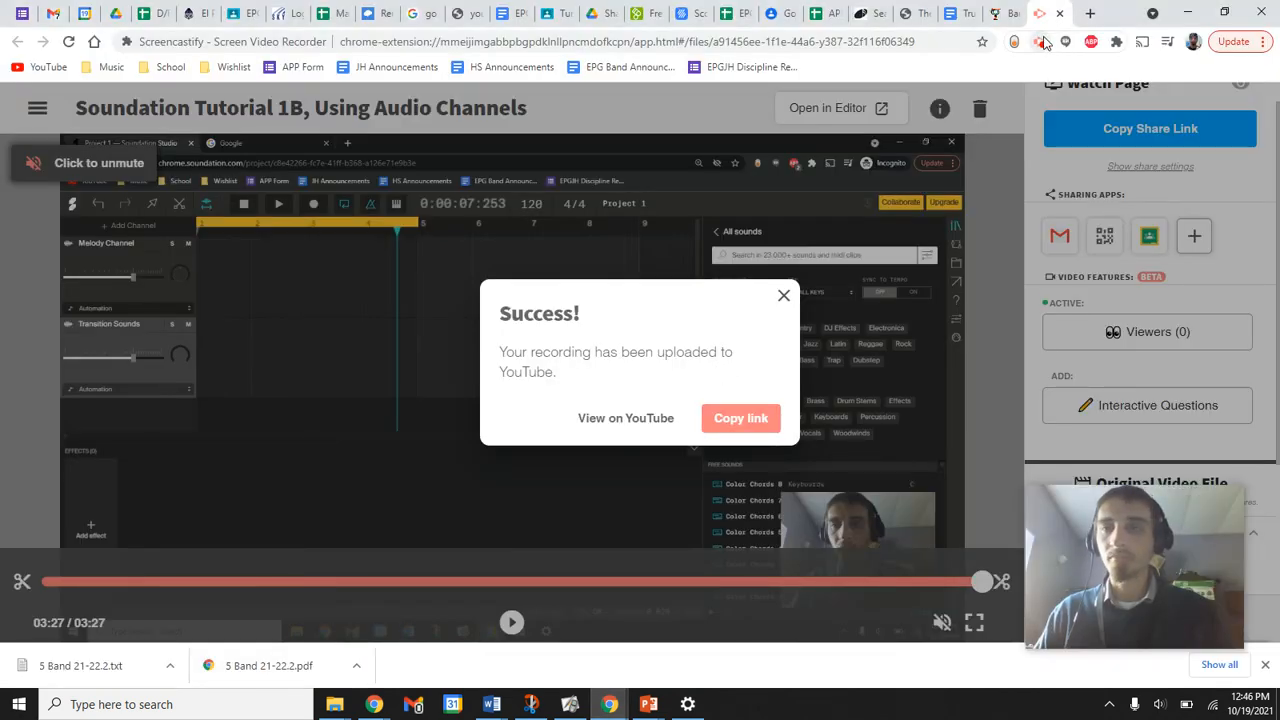